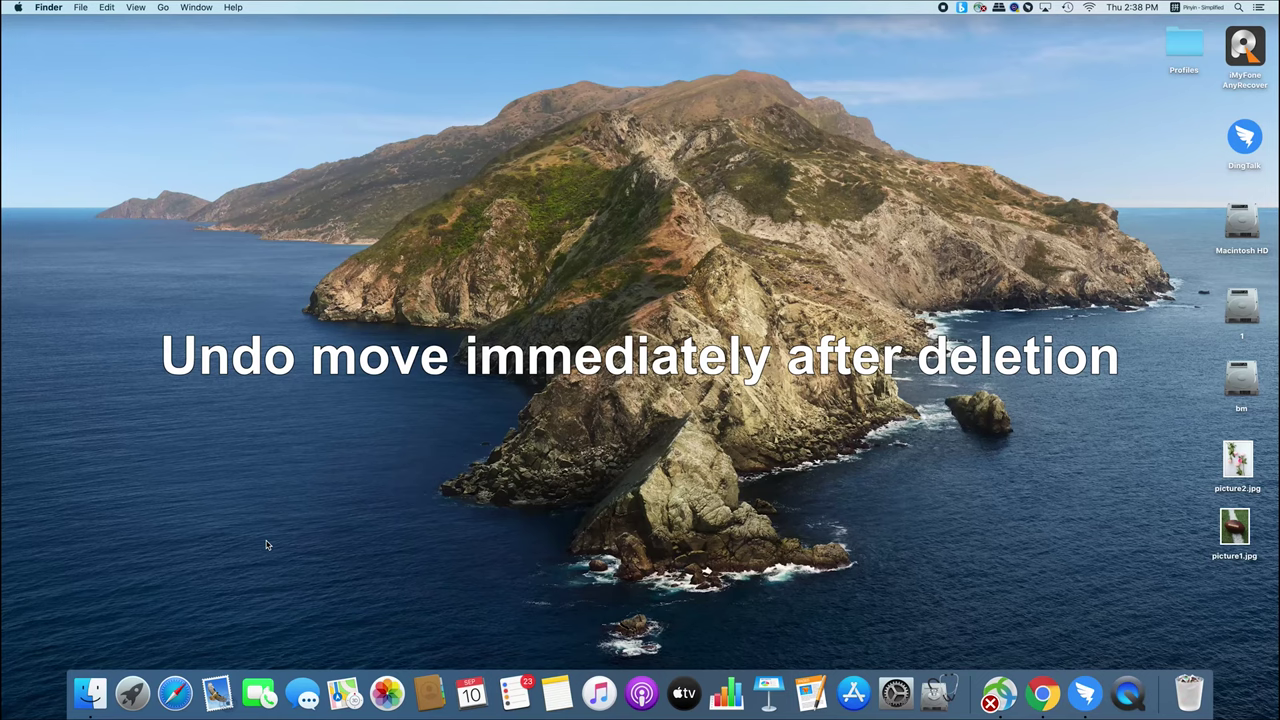
Step: Move picture1.jpg to the Trash from its context menu, then undo the move
{"action": "left_click", "coordinate": [1238, 522]}
{"action": "right_click", "coordinate": [1238, 522]}
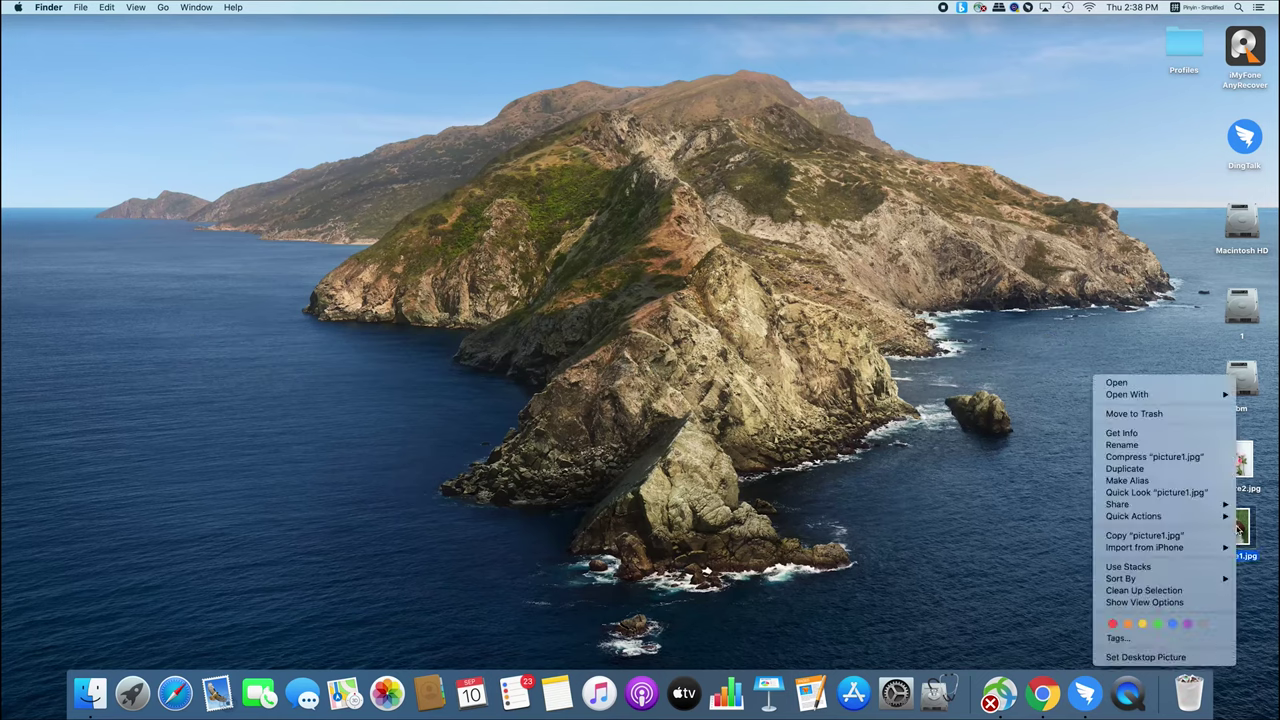
{"action": "left_click", "coordinate": [1149, 416]}
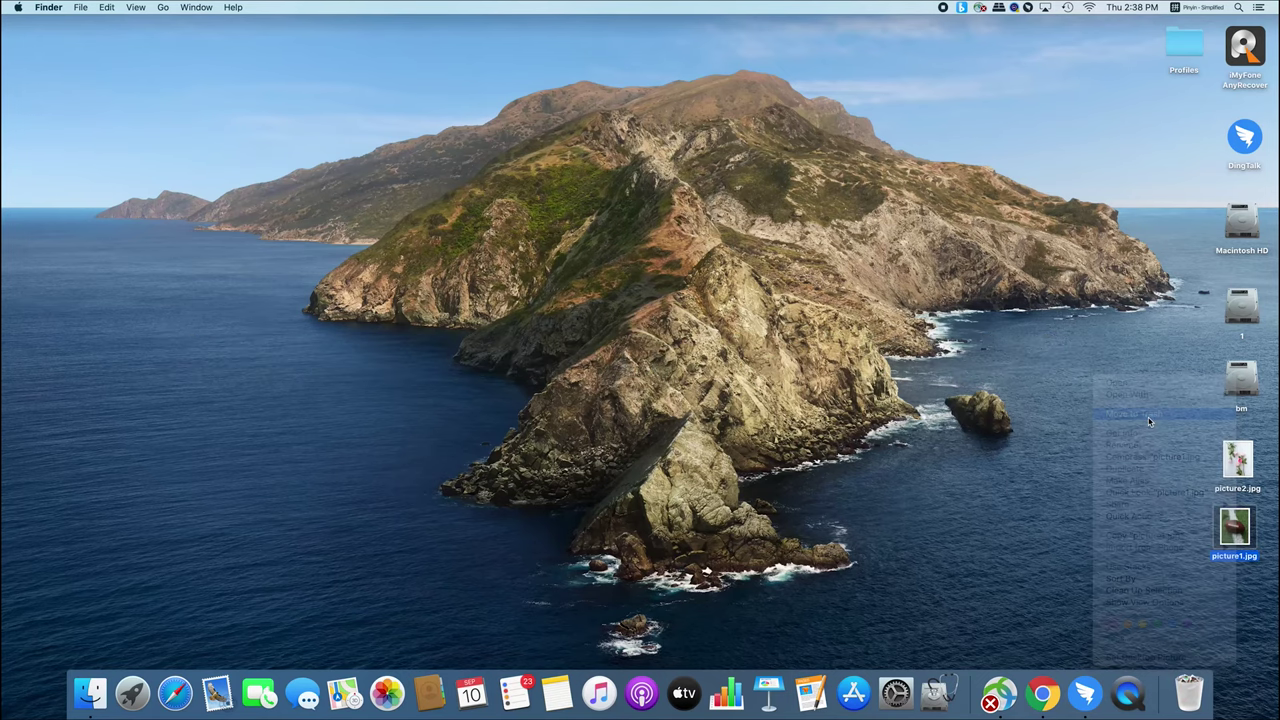
{"action": "left_click", "coordinate": [110, 8]}
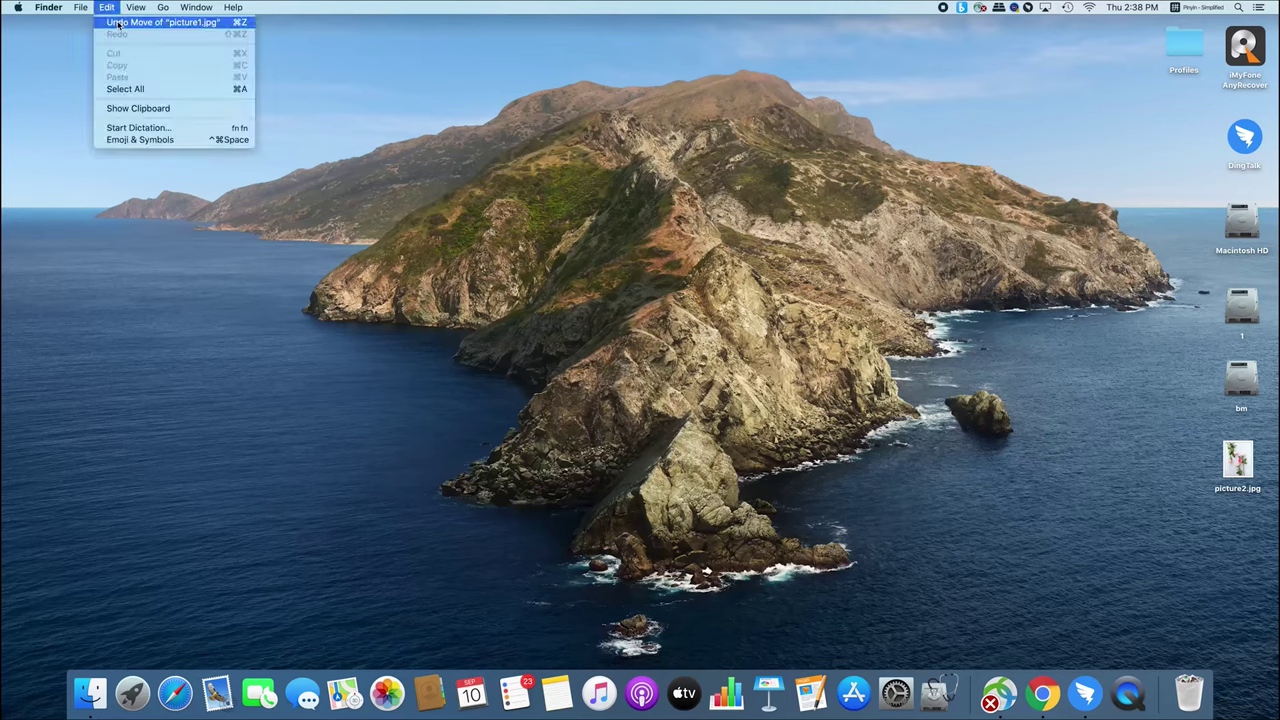
{"action": "left_click", "coordinate": [118, 22]}
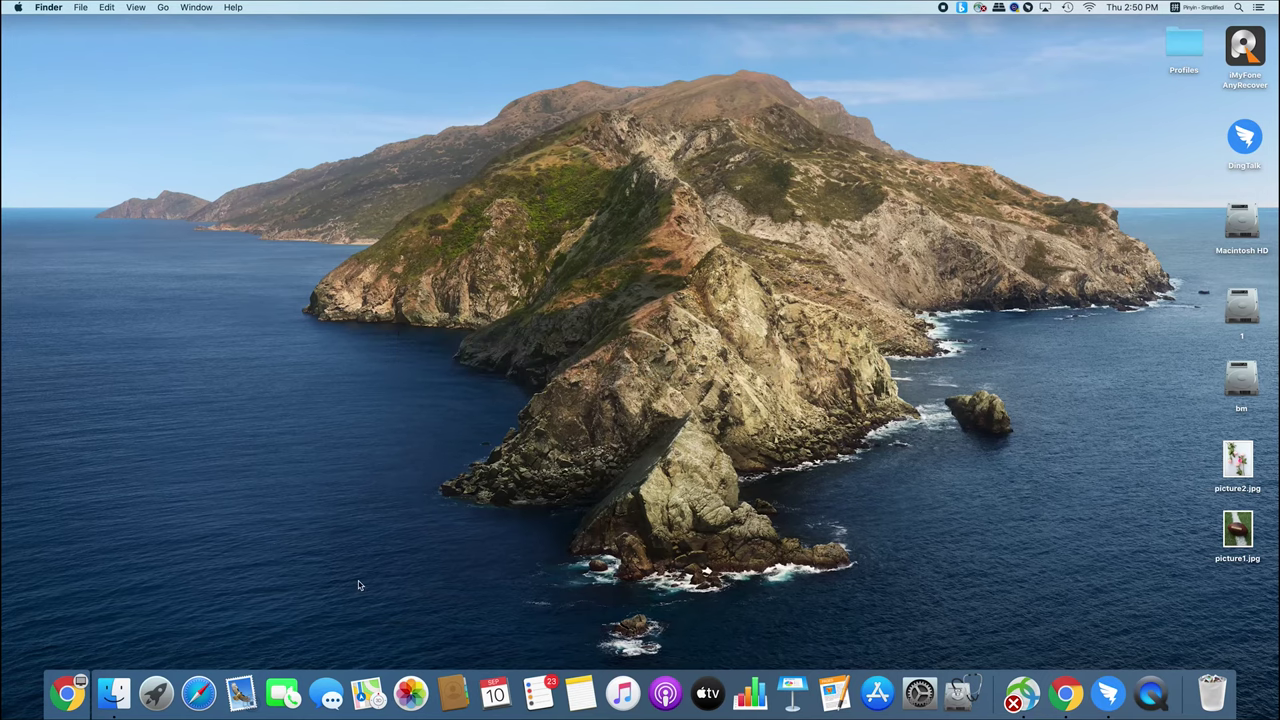
Step: In Photos, recover the second photo in the Recently Deleted album
{"action": "left_click", "coordinate": [411, 692]}
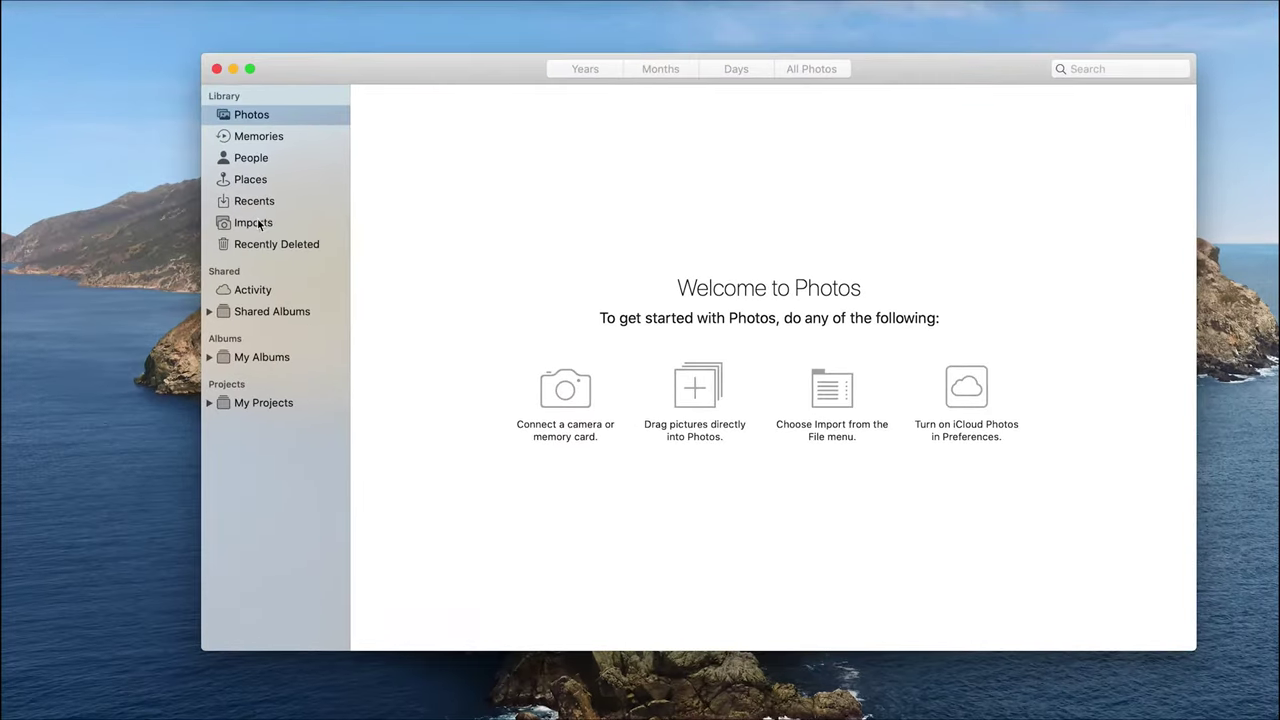
{"action": "left_click", "coordinate": [262, 246]}
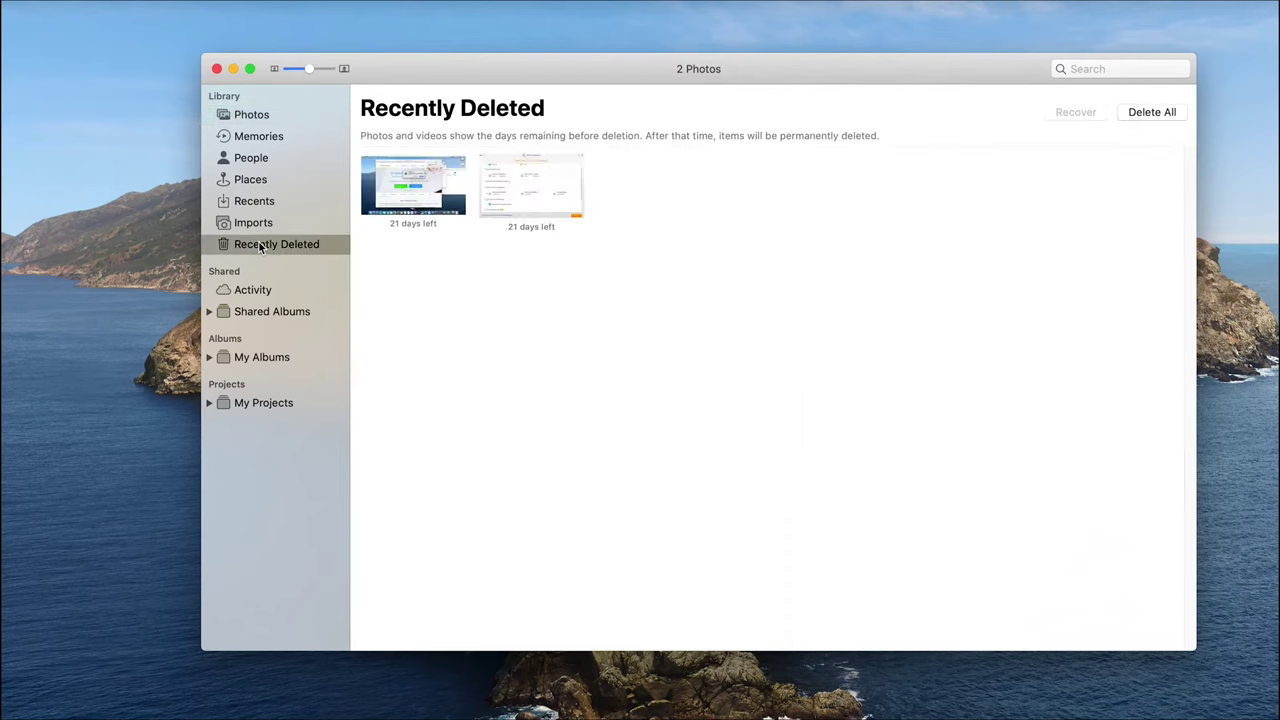
{"action": "left_click", "coordinate": [547, 212]}
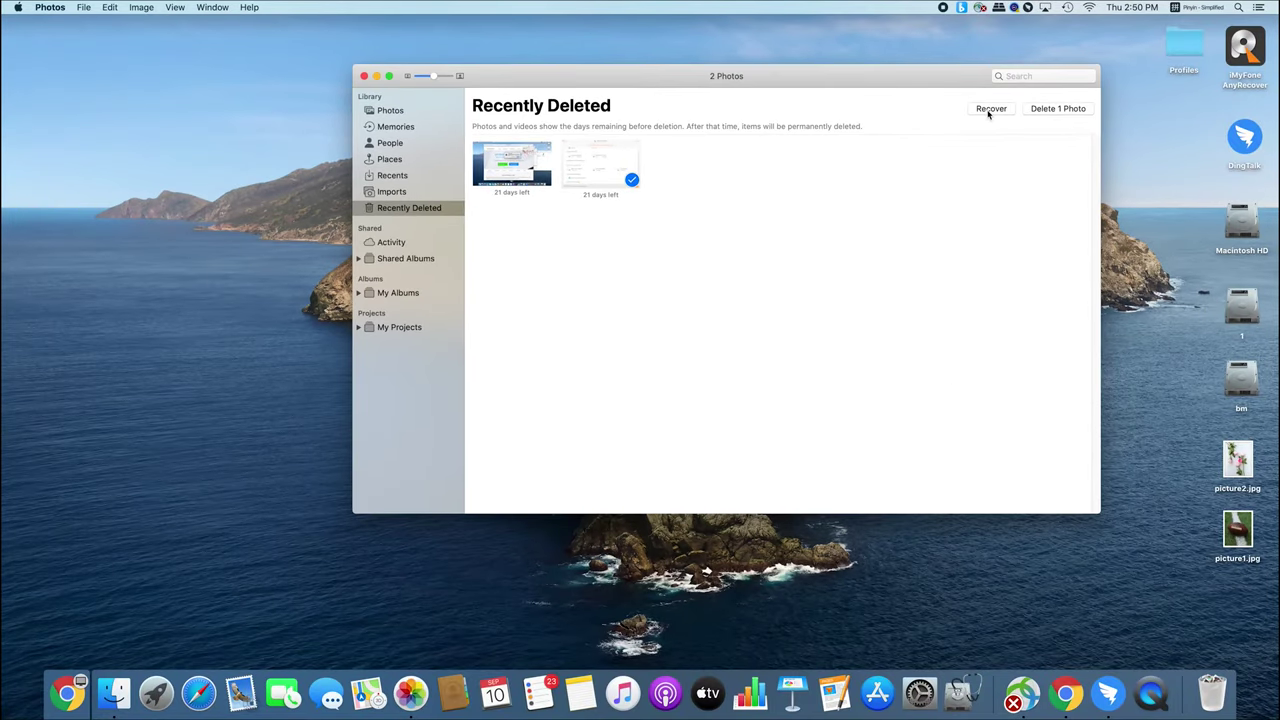
{"action": "left_click", "coordinate": [990, 109]}
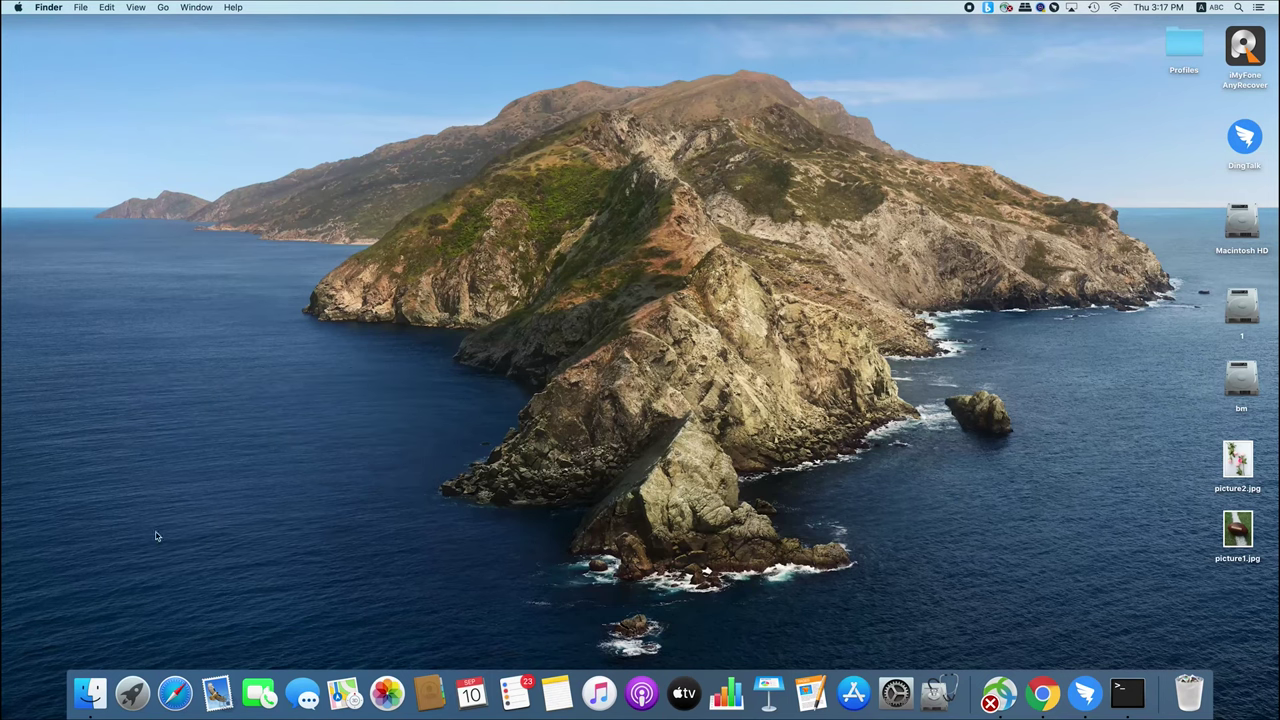
Step: Launch Terminal from Applications > Utilities in a new Finder window
{"action": "left_click", "coordinate": [89, 690]}
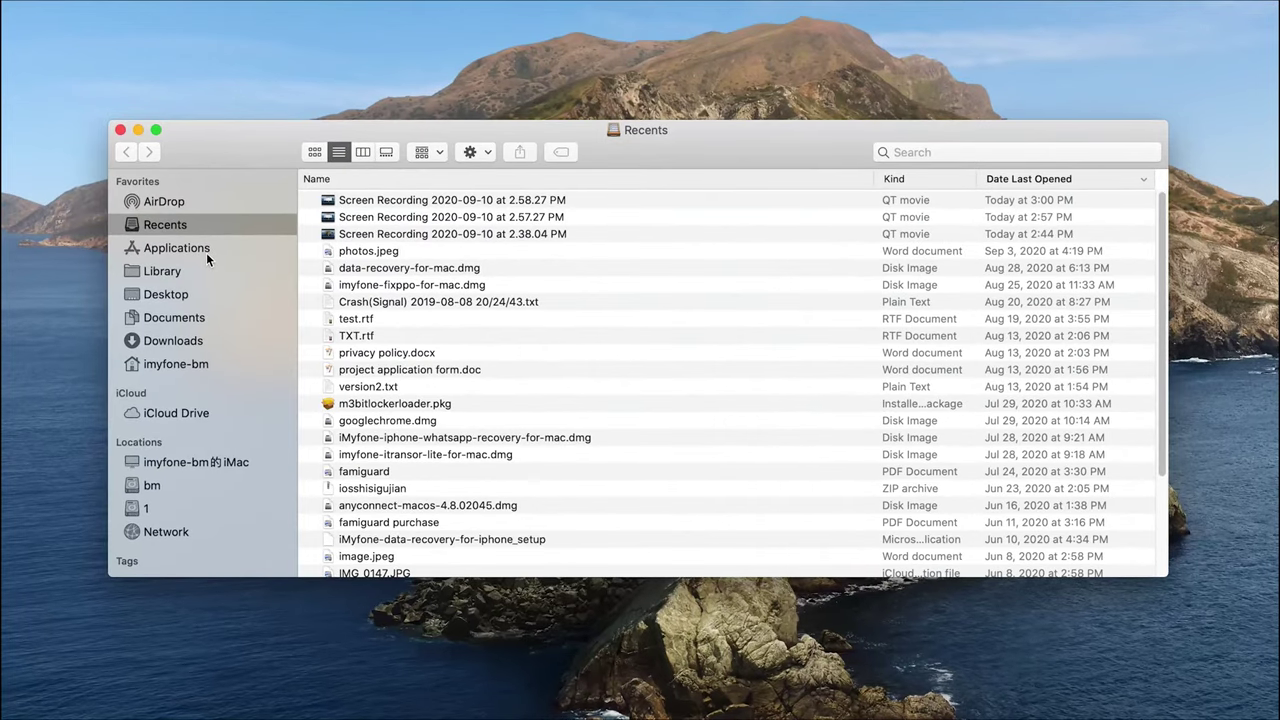
{"action": "left_click", "coordinate": [252, 244]}
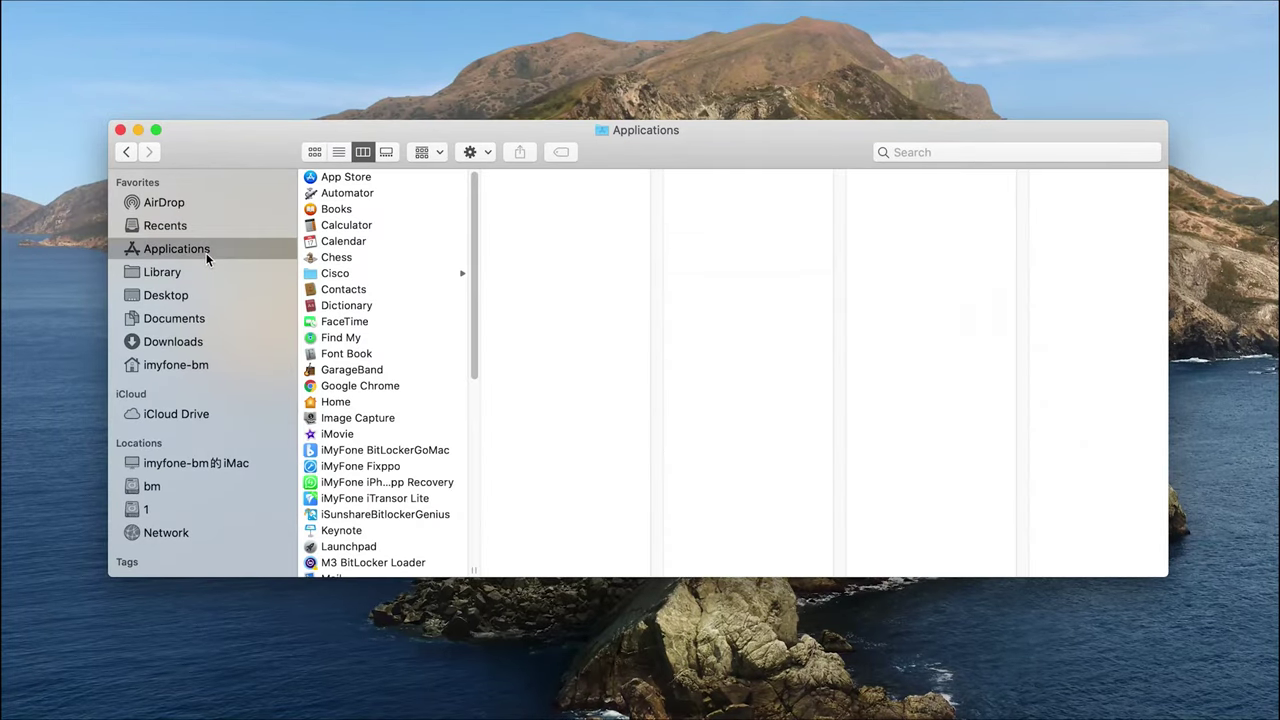
{"action": "scroll", "coordinate": [369, 375], "scroll_direction": "down", "scroll_amount": 10}
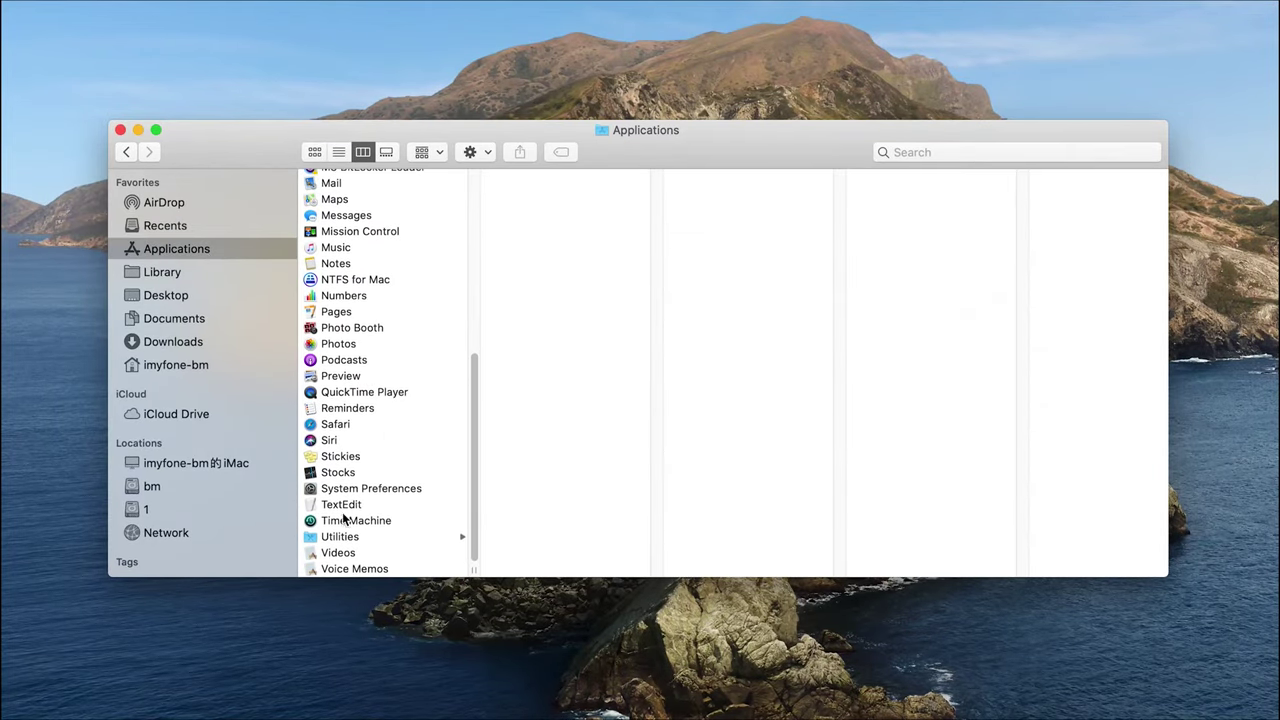
{"action": "left_click", "coordinate": [343, 537]}
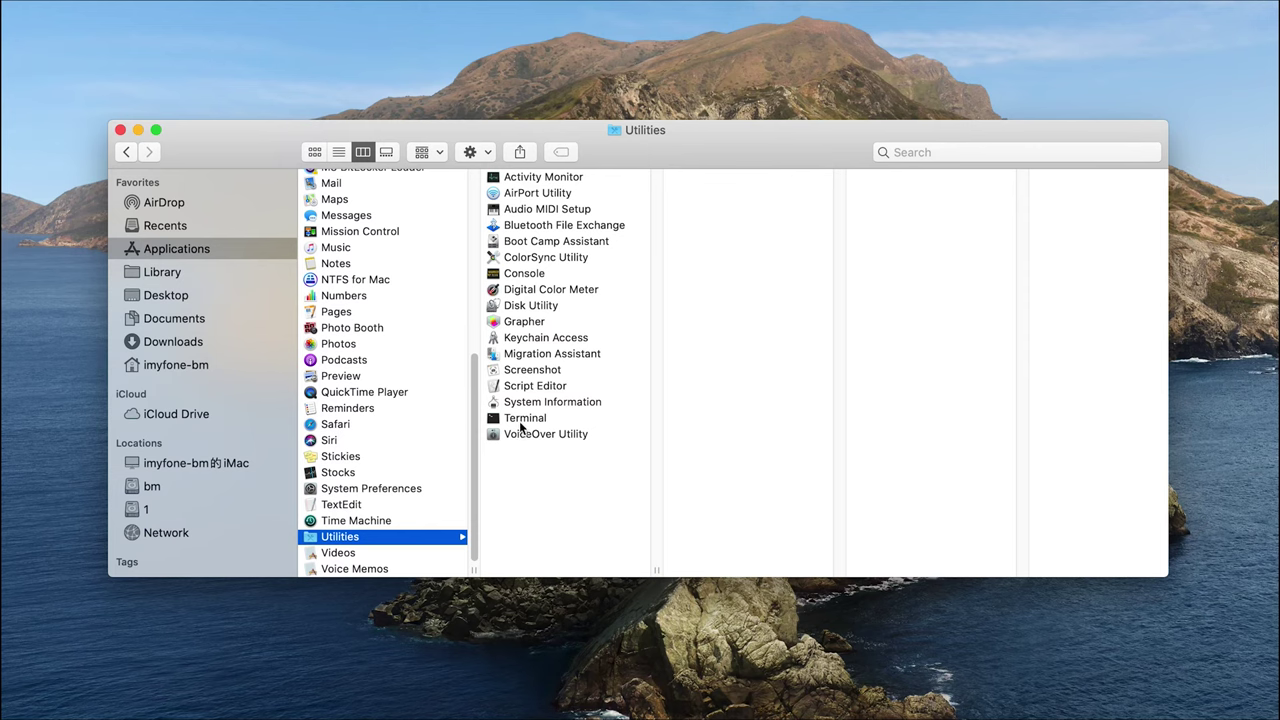
{"action": "left_click", "coordinate": [521, 420]}
{"action": "double_click", "coordinate": [528, 421]}
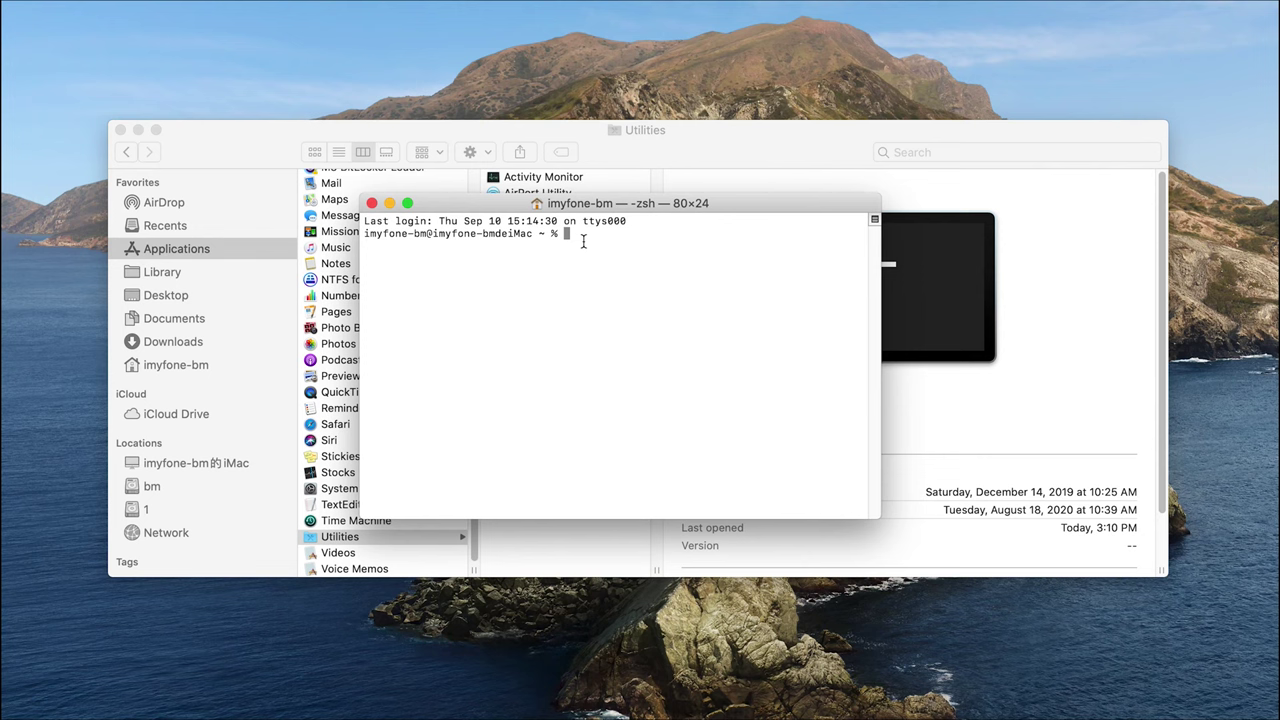
Step: Run 'cd .Trash' and 'mv picture4 ../', which reports no such file, then quit Terminal
{"action": "type", "text": "cd .Trash"}
{"action": "key", "text": "Return"}
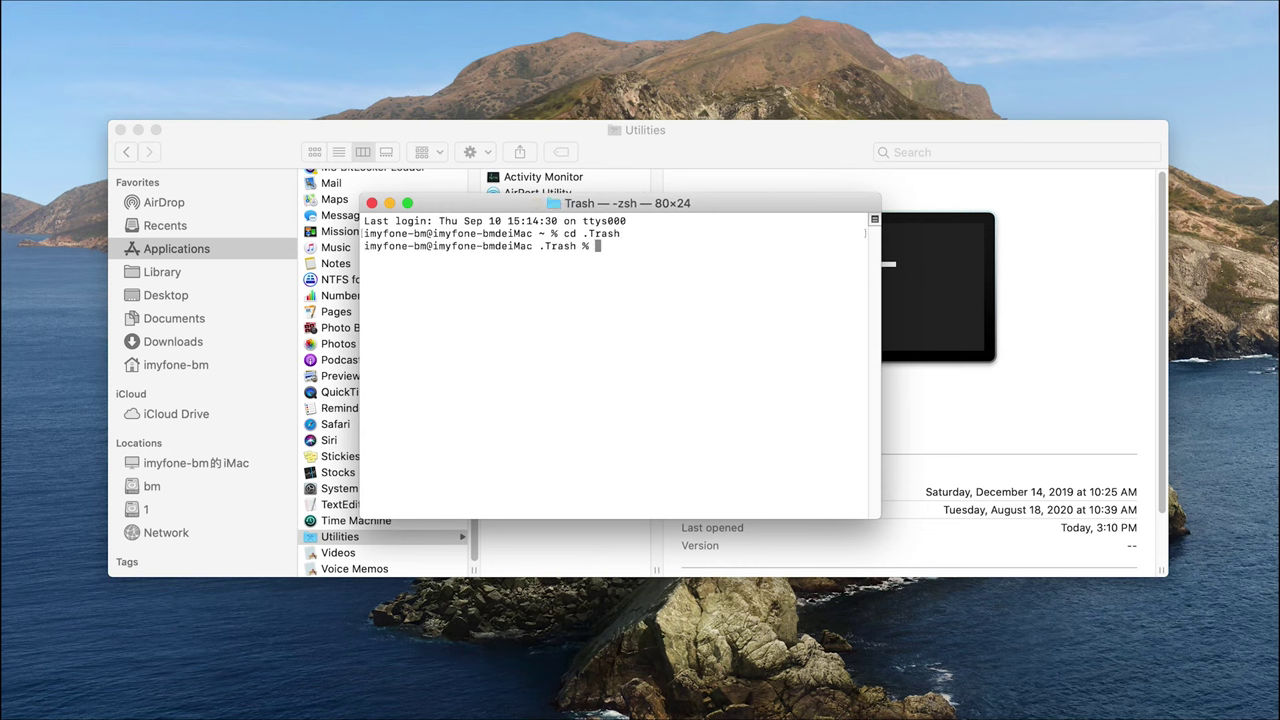
{"action": "type", "text": "mv picture4 ../"}
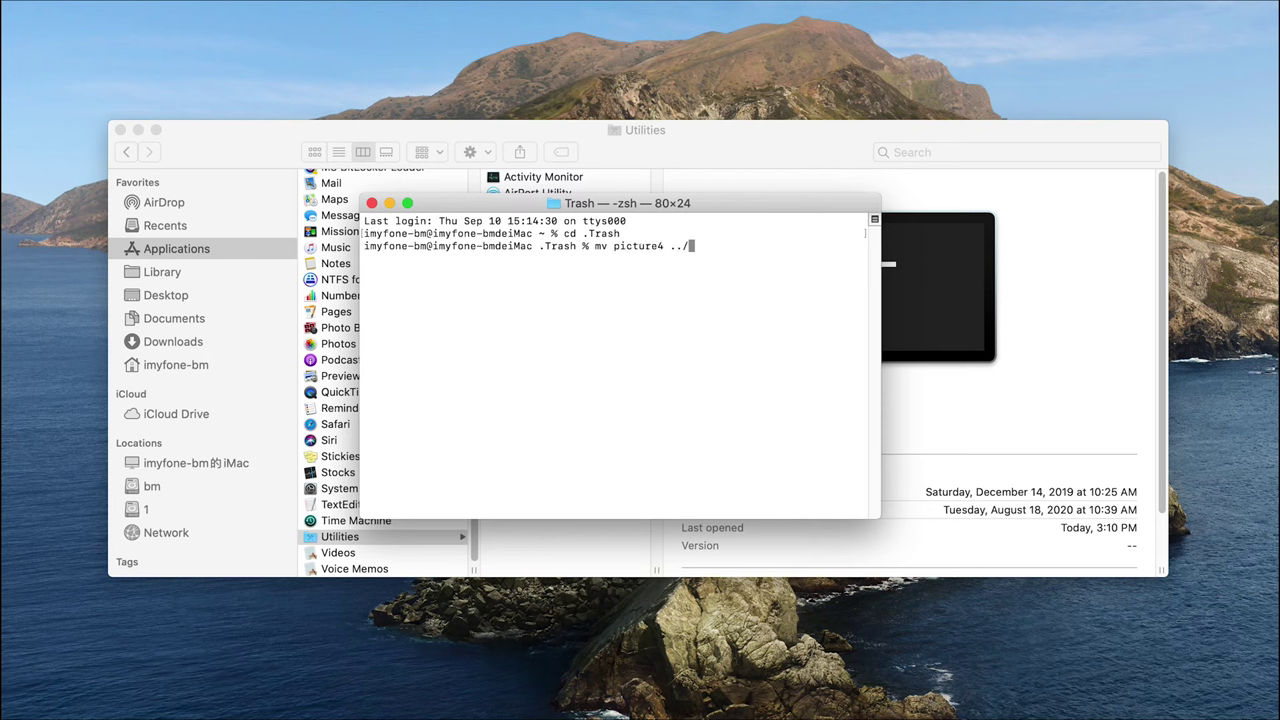
{"action": "key", "text": "Return"}
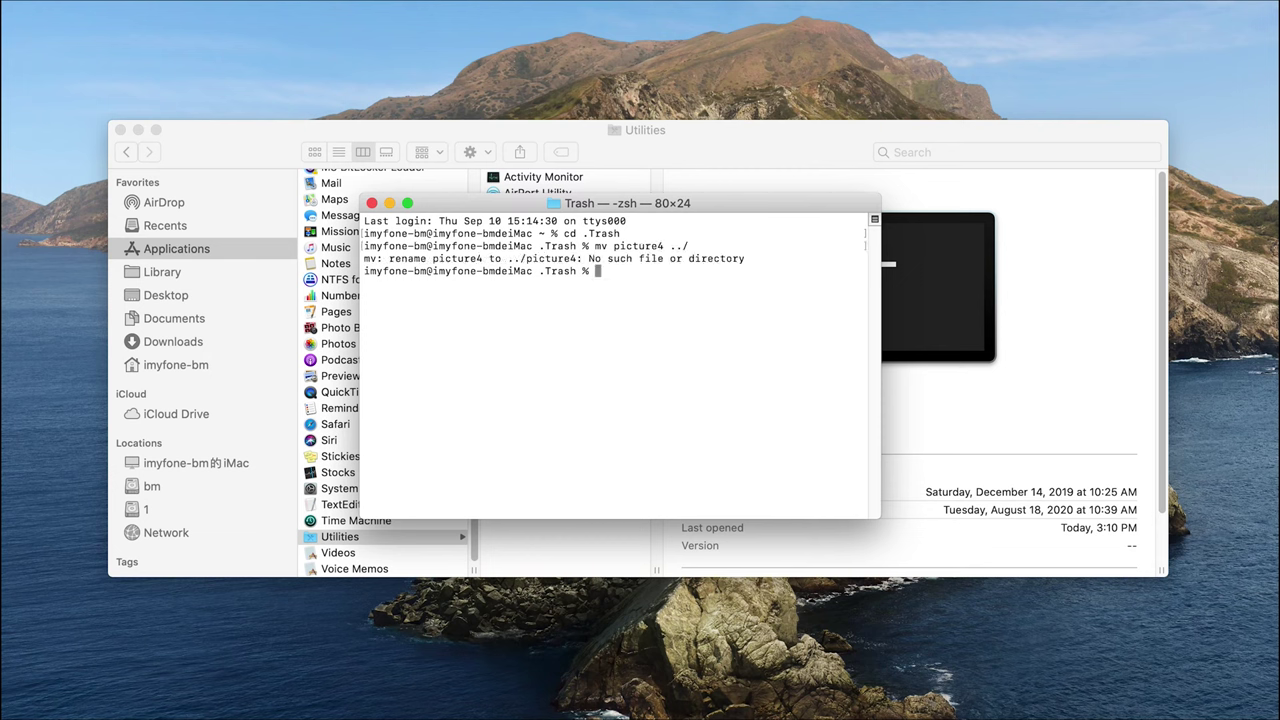
{"action": "type", "text": "Quit"}
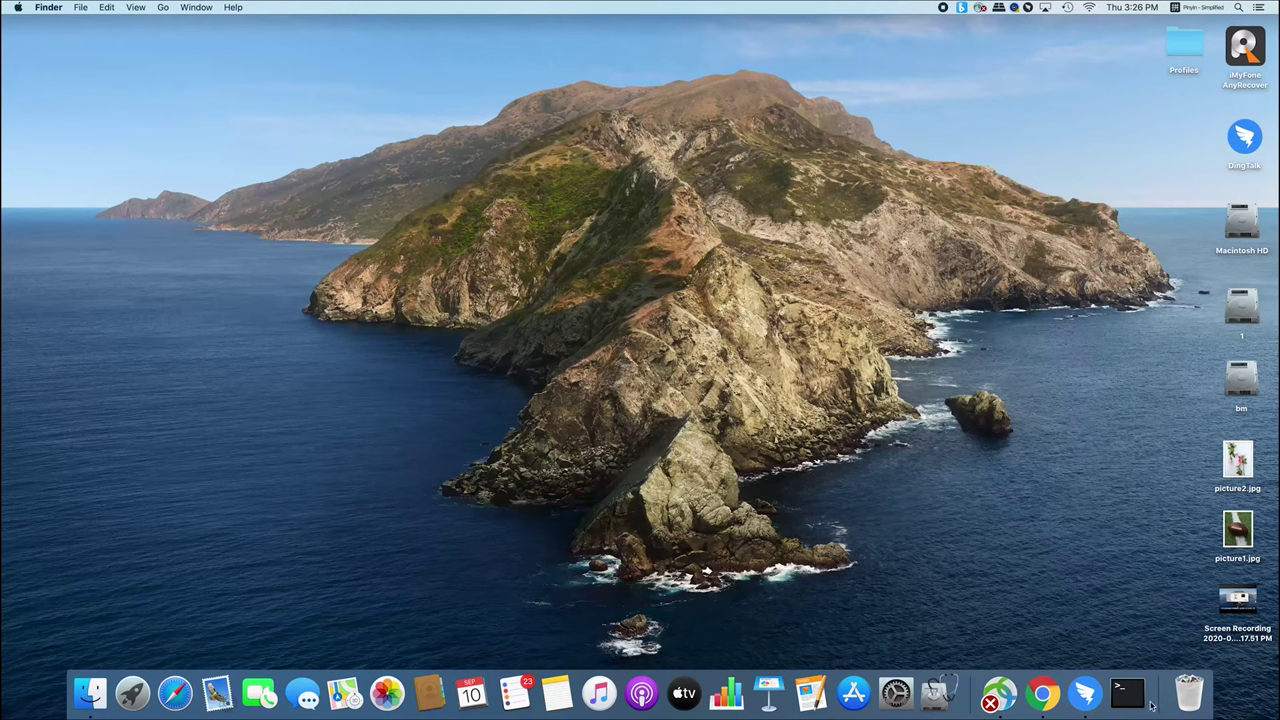
Step: Empty the Trash from the Dock, confirm Empty Trash, and reopen it to verify it's empty
{"action": "left_click", "coordinate": [1189, 692]}
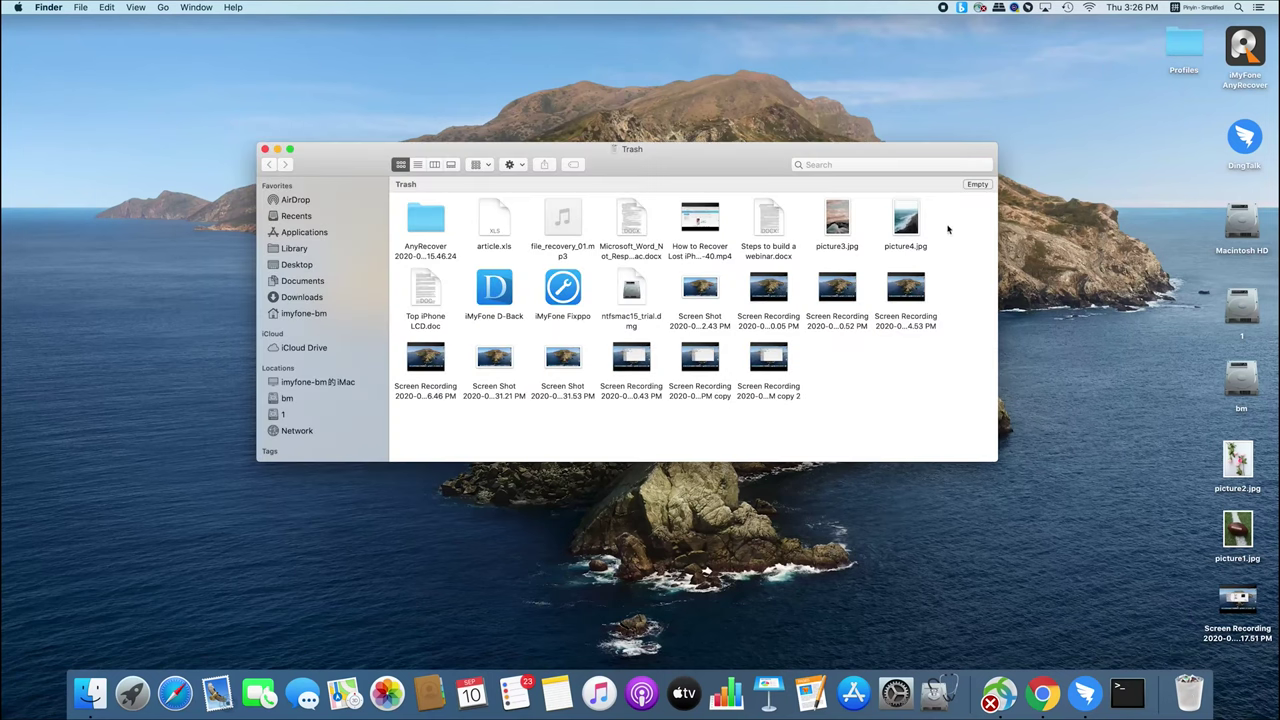
{"action": "left_click", "coordinate": [977, 185]}
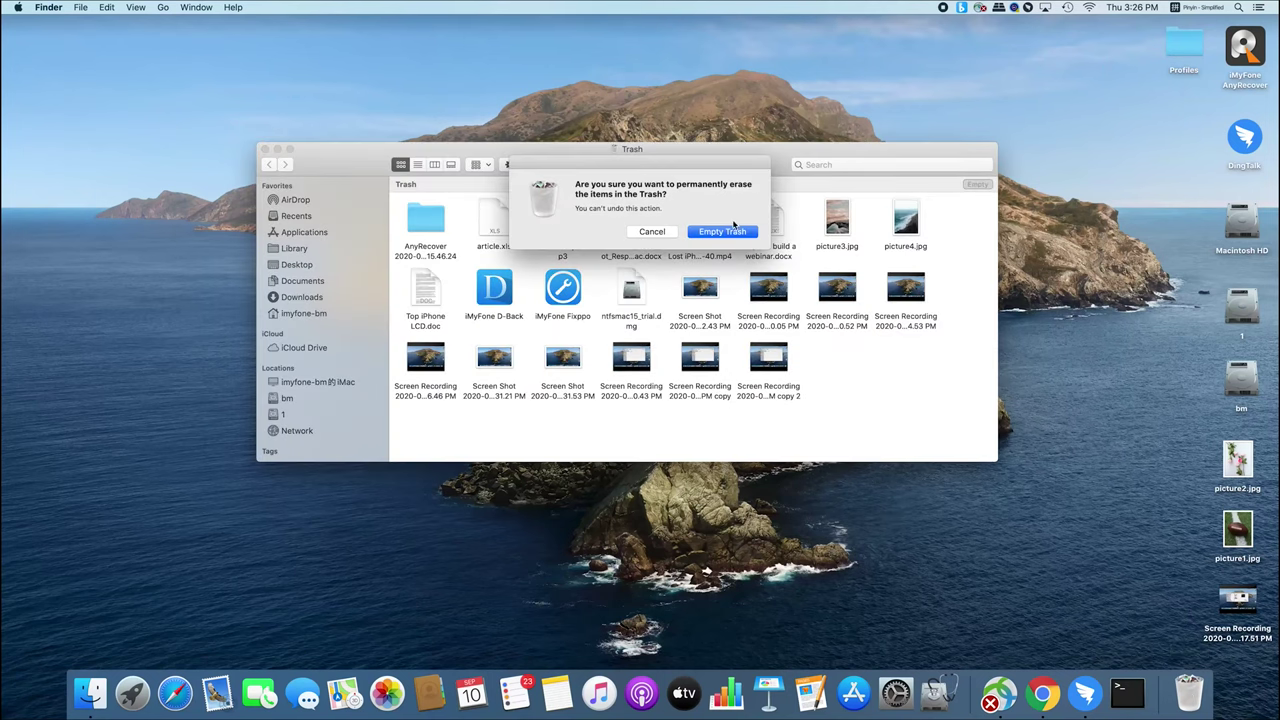
{"action": "left_click", "coordinate": [722, 232]}
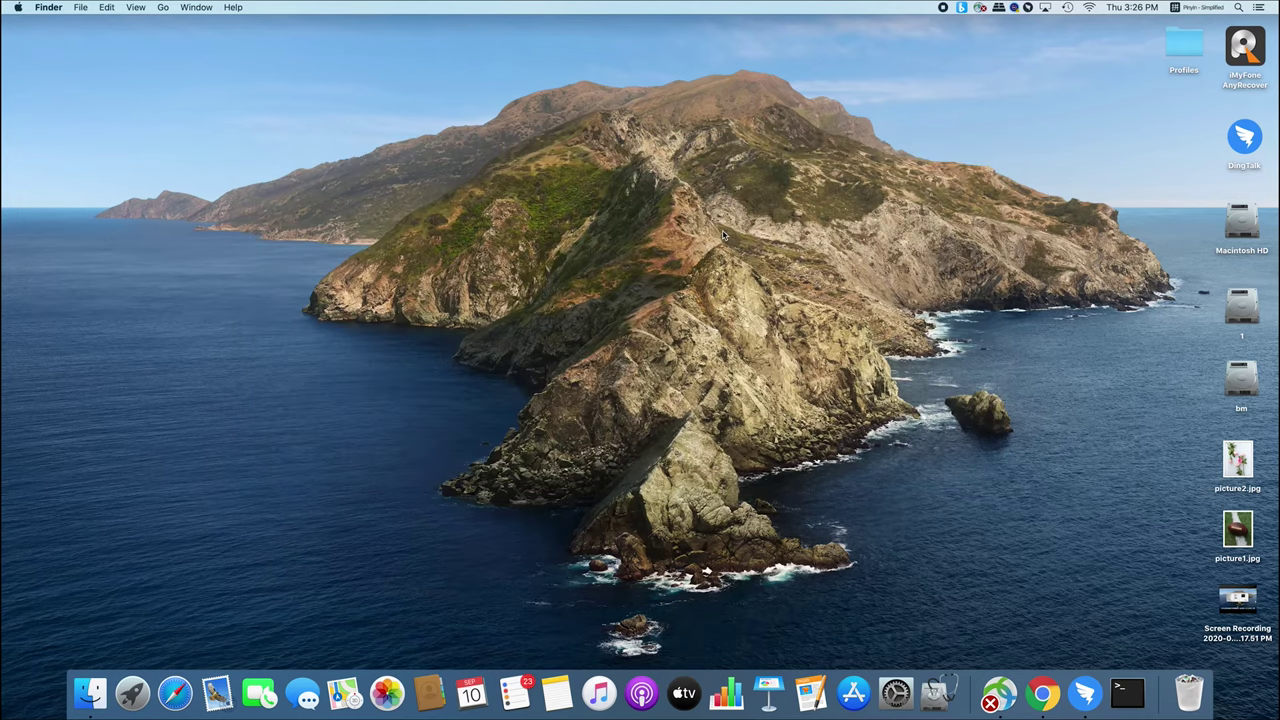
{"action": "left_click", "coordinate": [1189, 692]}
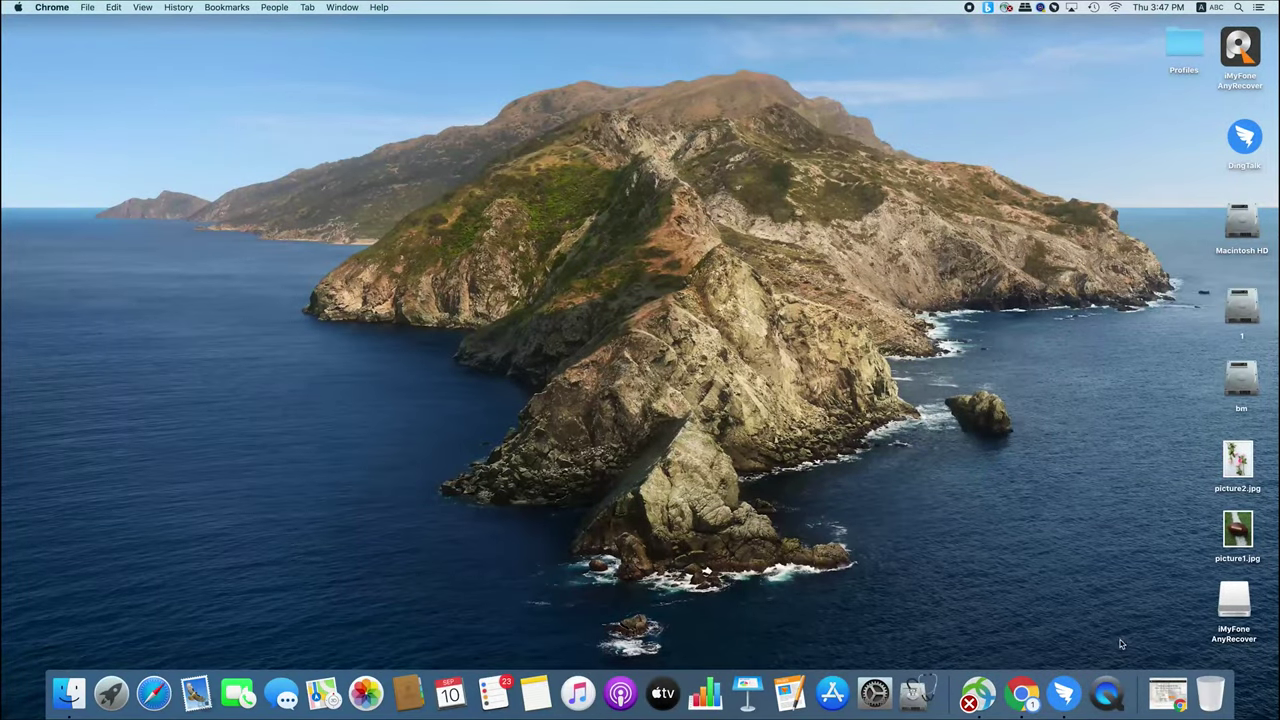
Step: Launch AnyRecover, scan the Trash location, and dismiss the completion notice reporting 2030 files
{"action": "left_click", "coordinate": [1161, 687]}
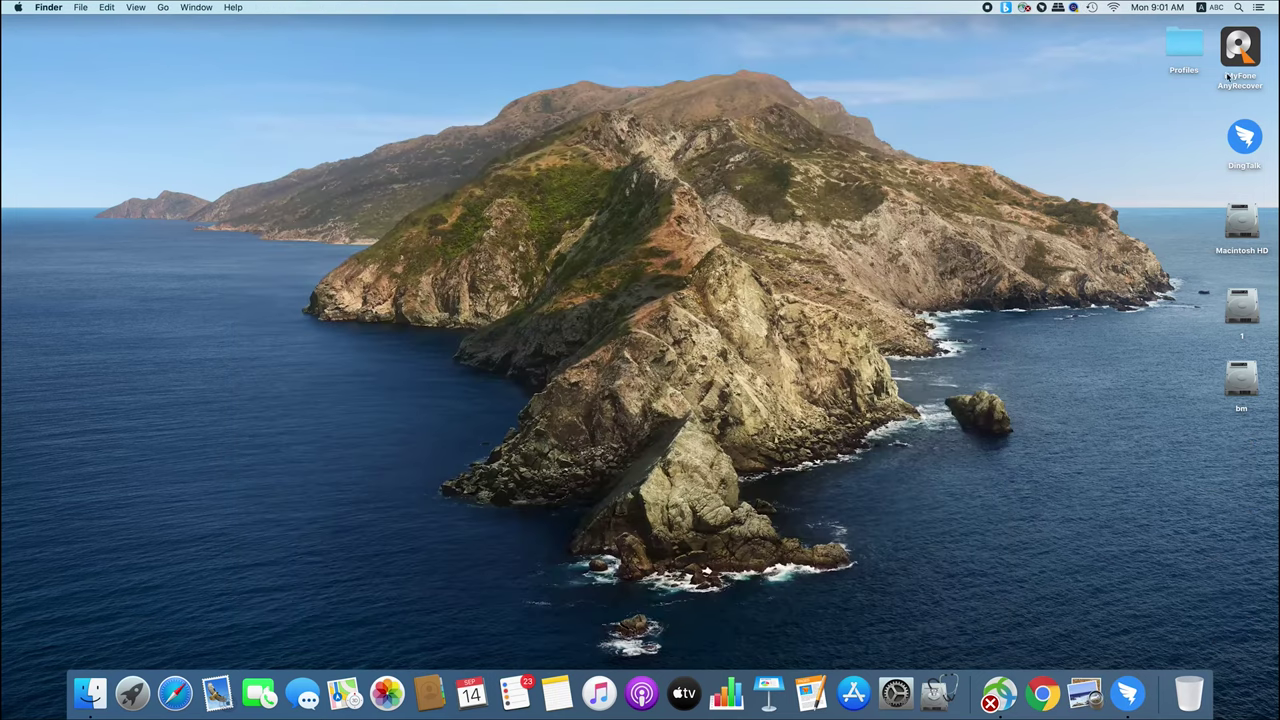
{"action": "double_click", "coordinate": [1240, 50]}
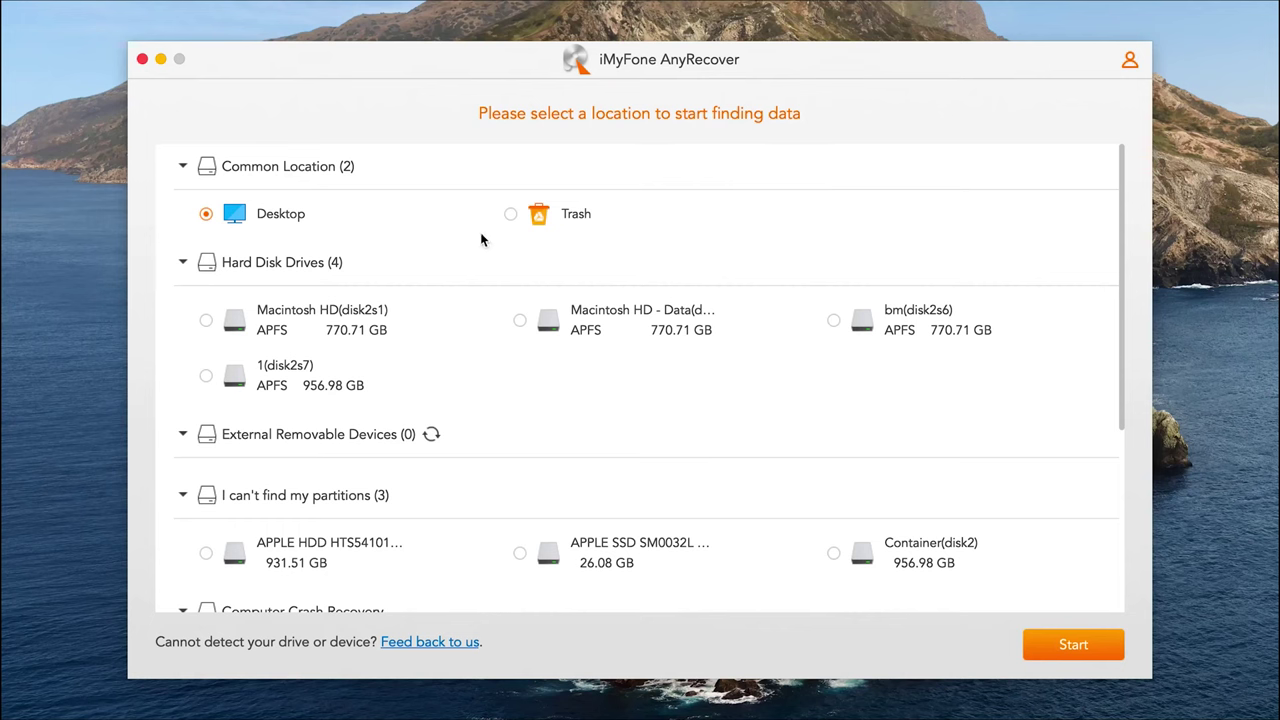
{"action": "left_click", "coordinate": [511, 215]}
{"action": "left_click", "coordinate": [1051, 644]}
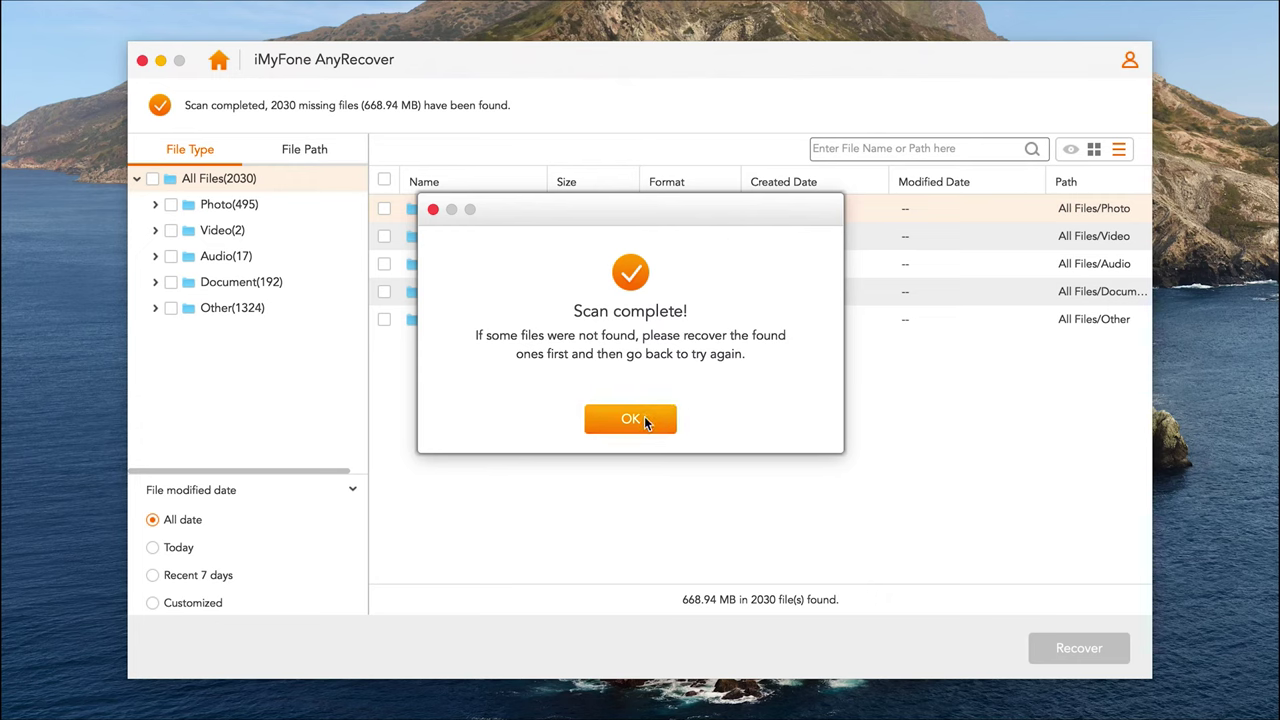
{"action": "left_click", "coordinate": [644, 417]}
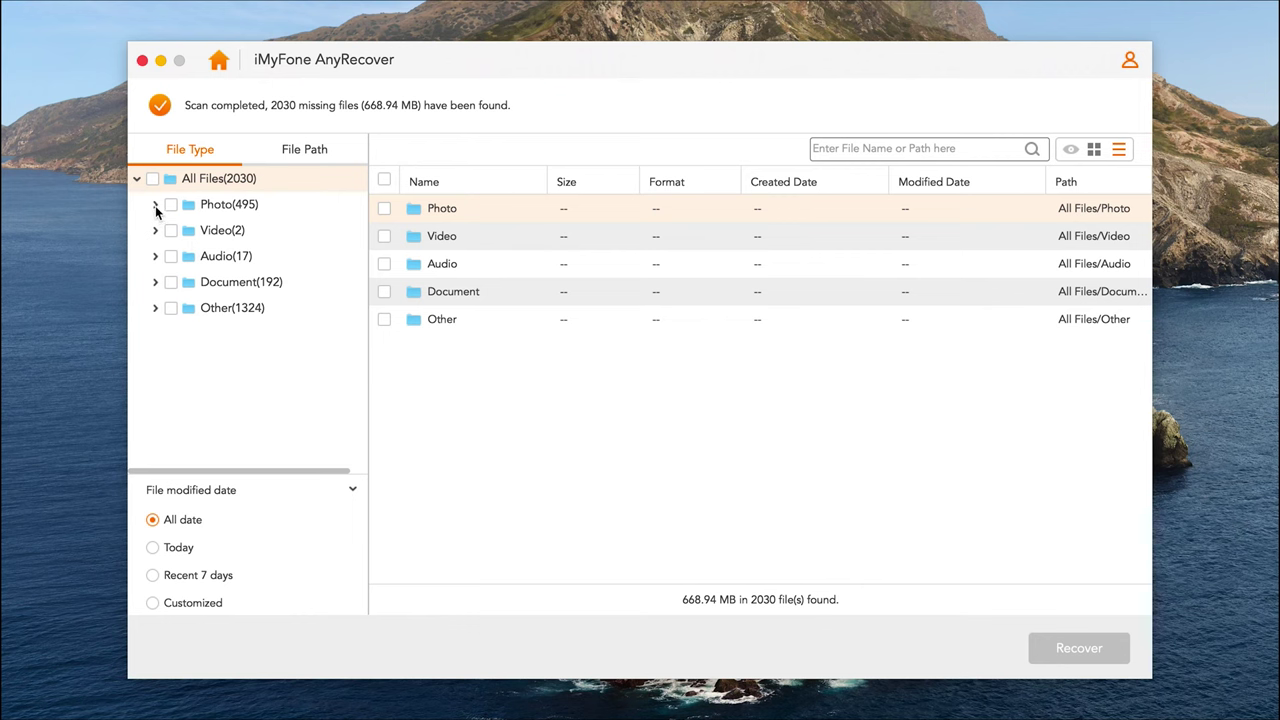
Step: List the found files under Photo > PNG and preview one of them
{"action": "left_click", "coordinate": [155, 204]}
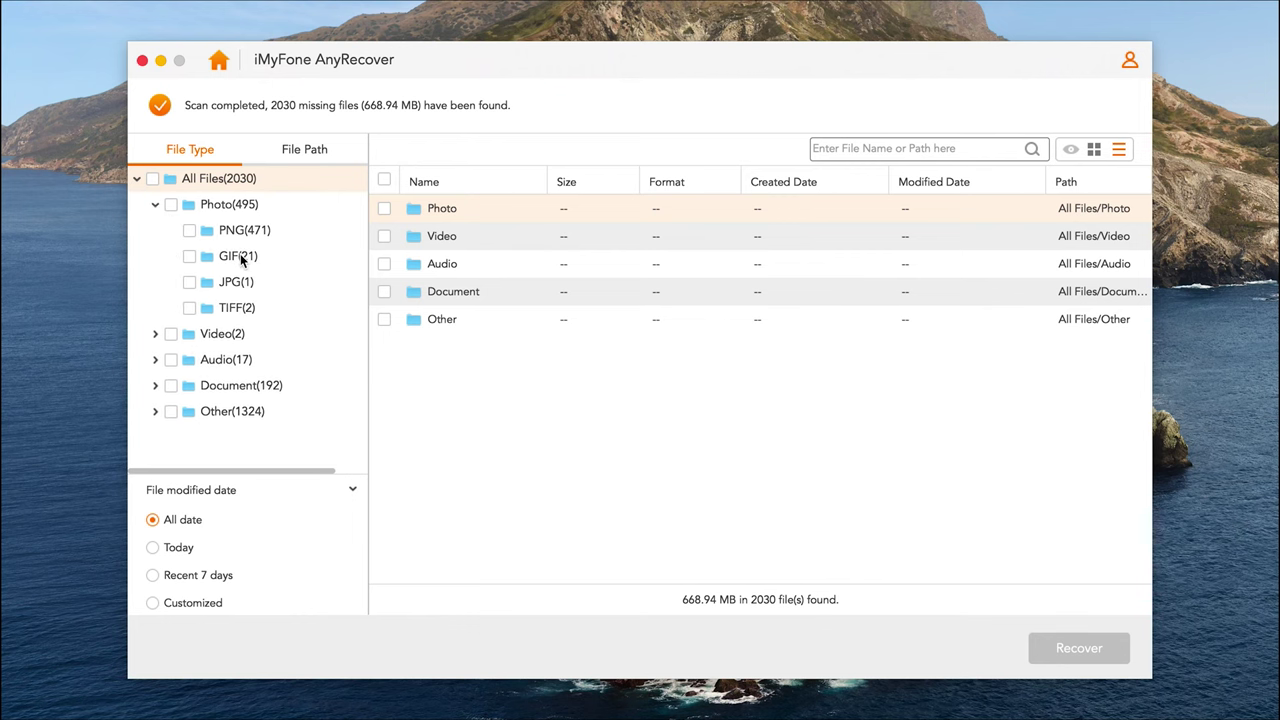
{"action": "left_click", "coordinate": [243, 234]}
{"action": "scroll", "coordinate": [508, 455], "scroll_direction": "down", "scroll_amount": 3}
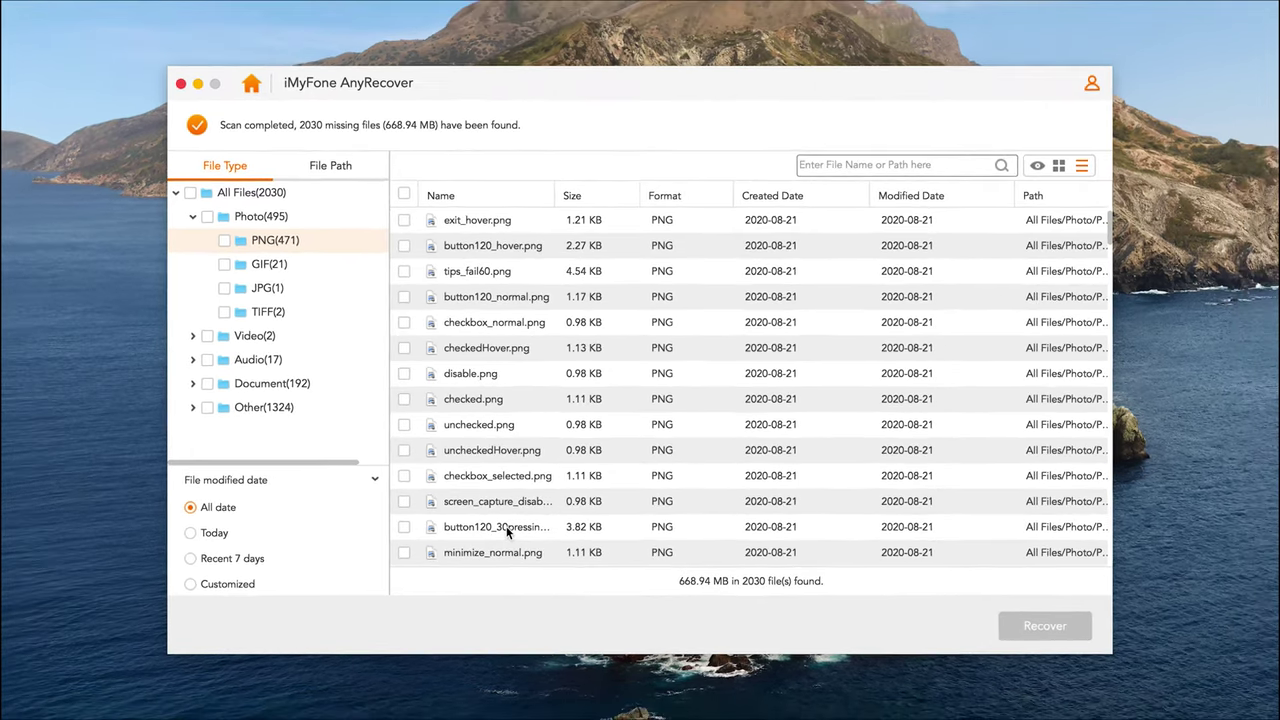
{"action": "scroll", "coordinate": [481, 454], "scroll_direction": "down", "scroll_amount": 1}
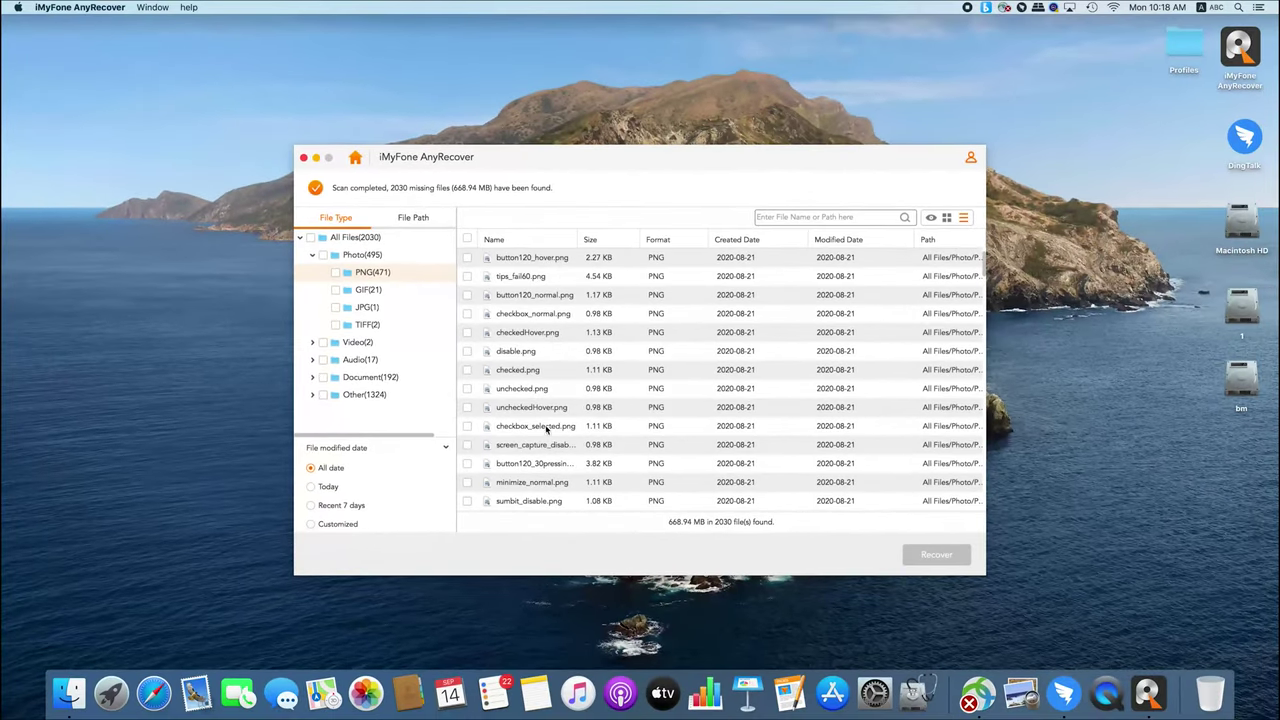
{"action": "double_click", "coordinate": [538, 464]}
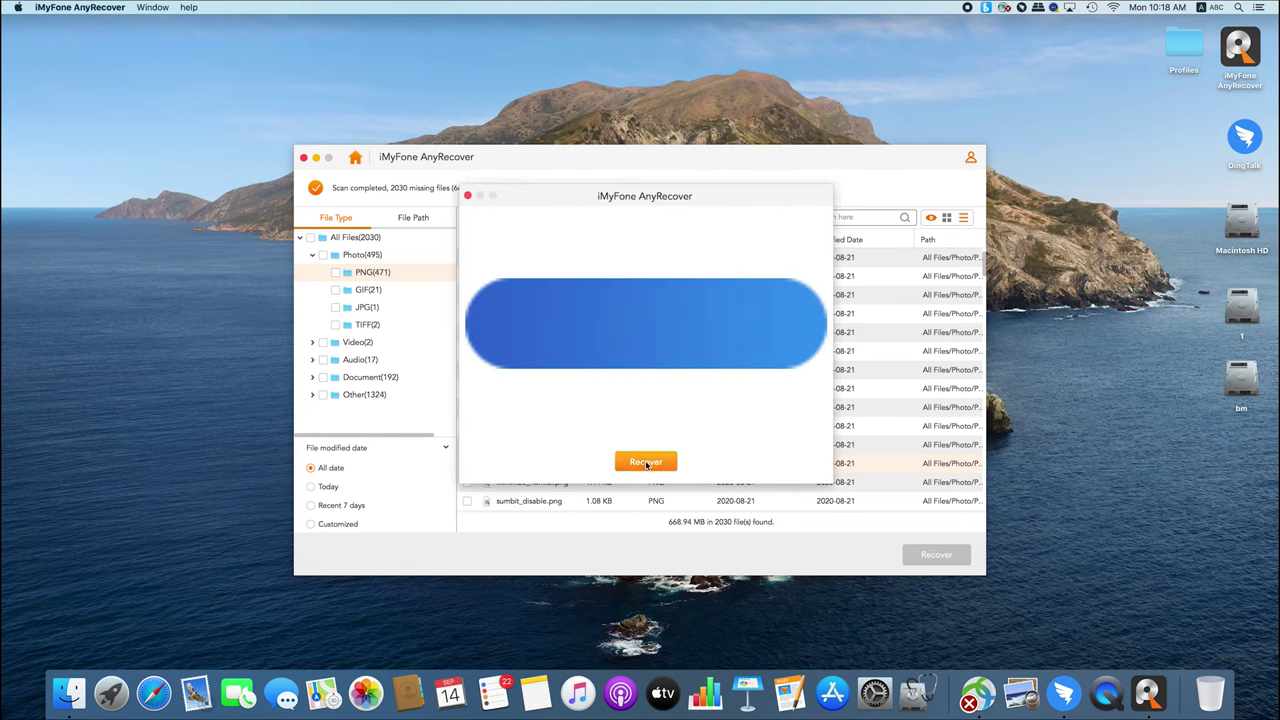
Step: Recover the previewed button120_30pressing.png to the Desktop, saving despite the warning
{"action": "left_click", "coordinate": [646, 462]}
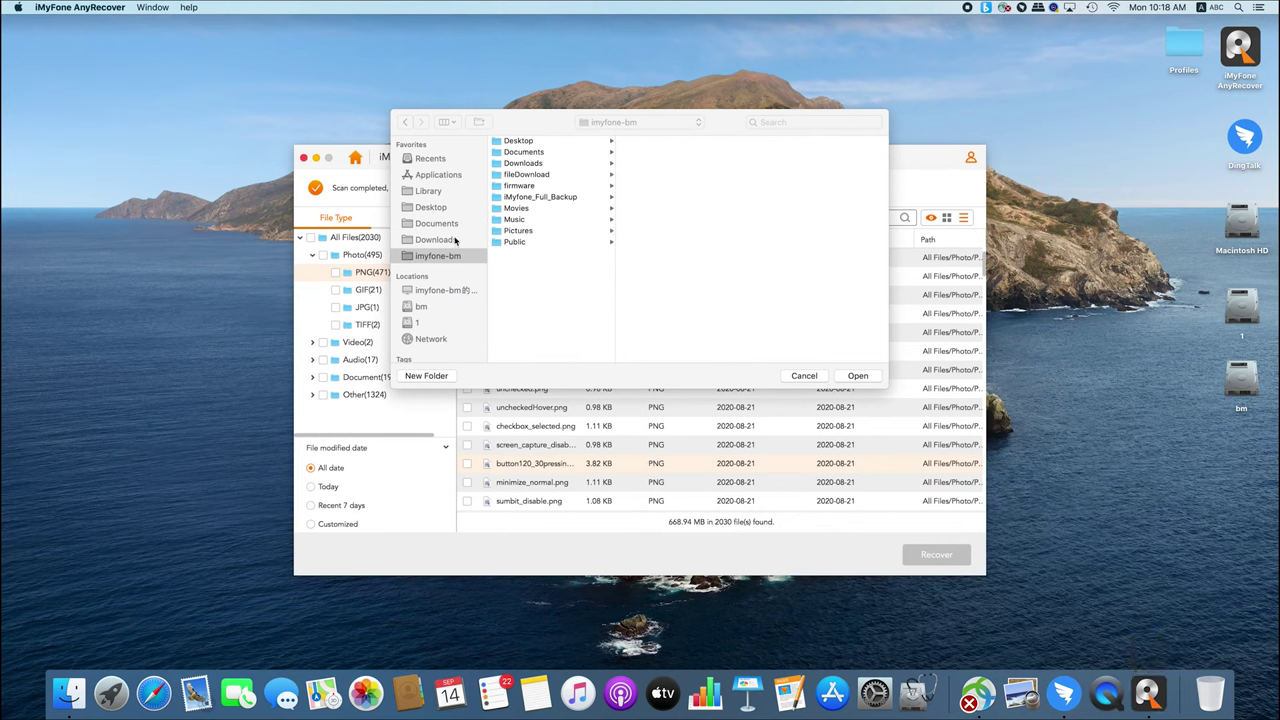
{"action": "left_click", "coordinate": [440, 208]}
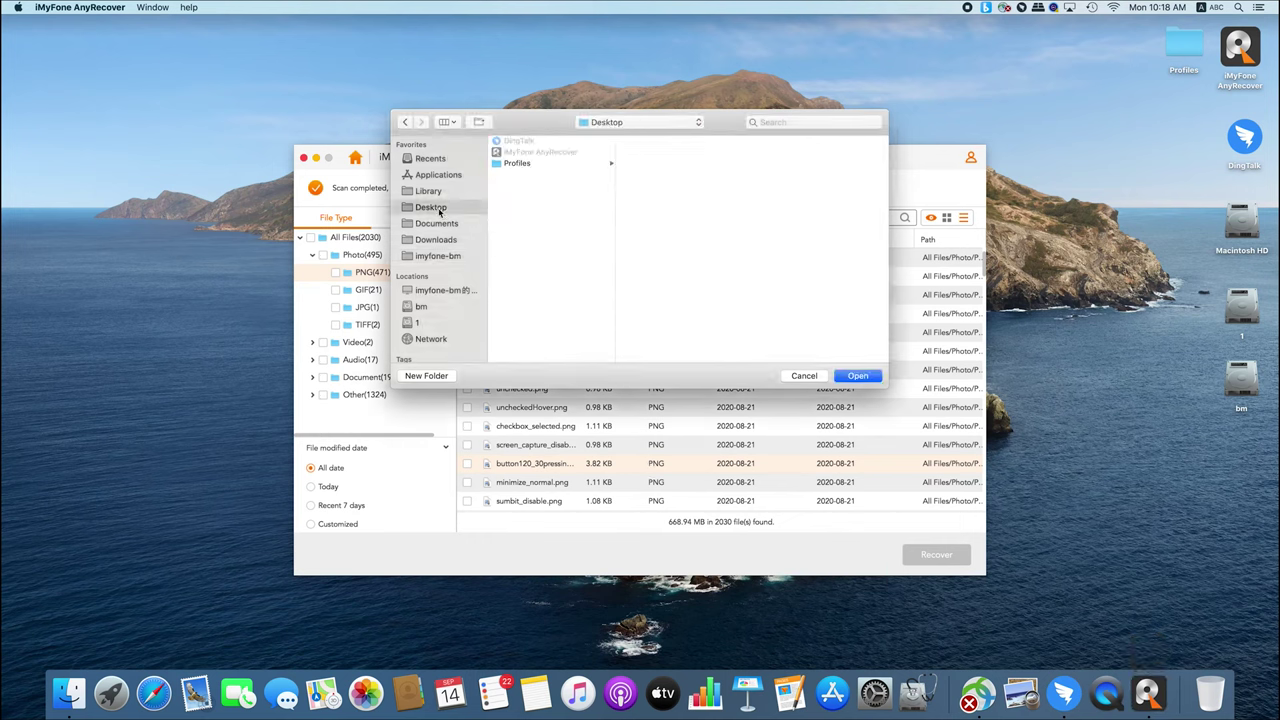
{"action": "left_click", "coordinate": [857, 378]}
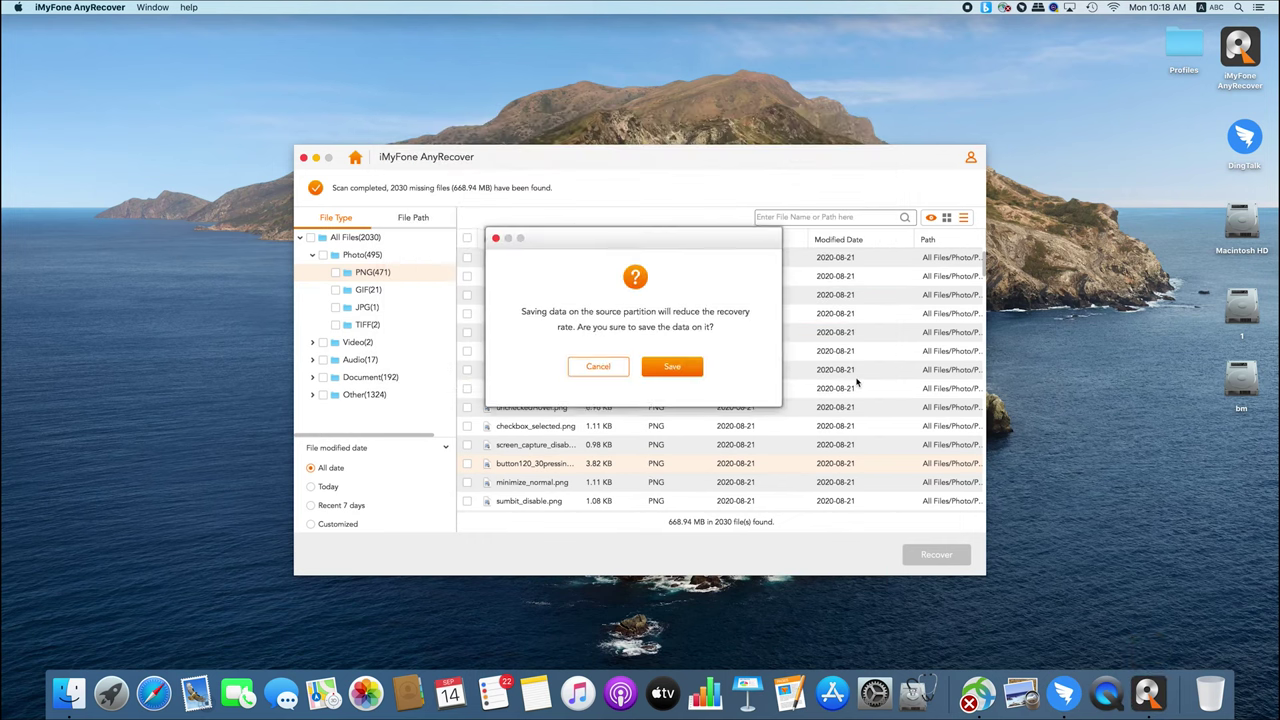
{"action": "left_click", "coordinate": [685, 370]}
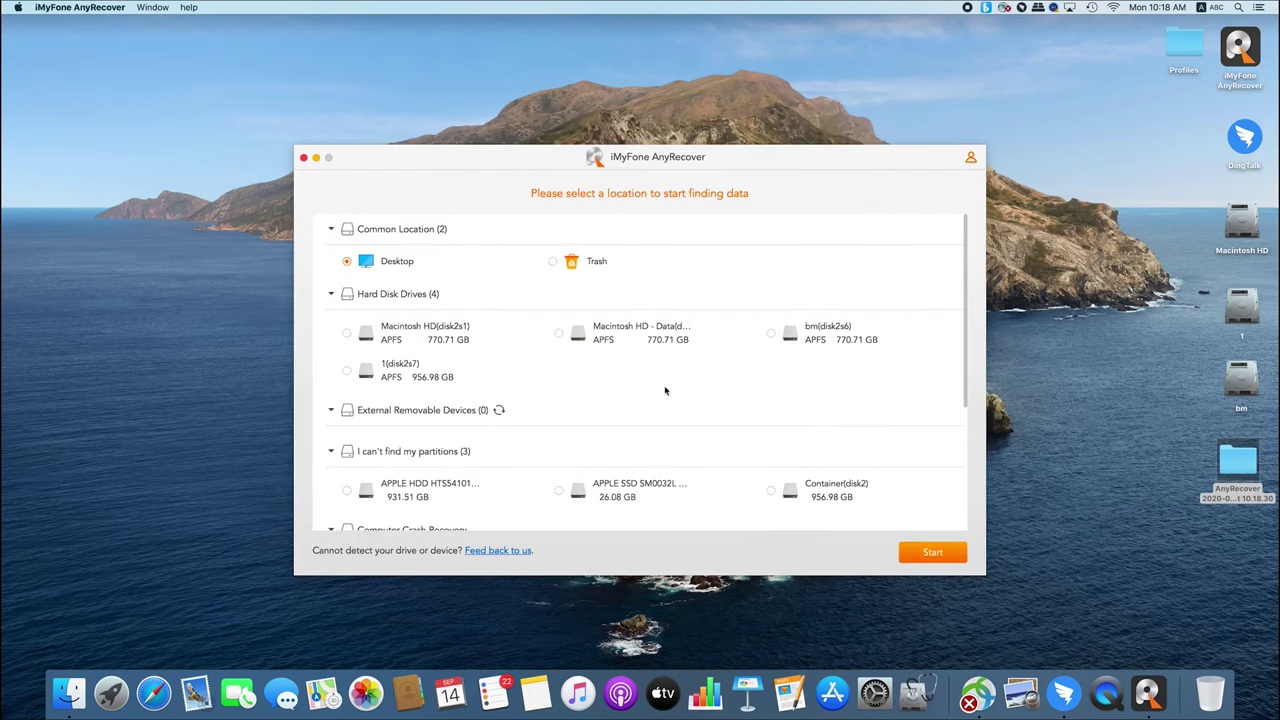
Step: Scroll down and back up through AnyRecover's list of scan locations
{"action": "scroll", "coordinate": [665, 390], "scroll_direction": "down", "scroll_amount": 5}
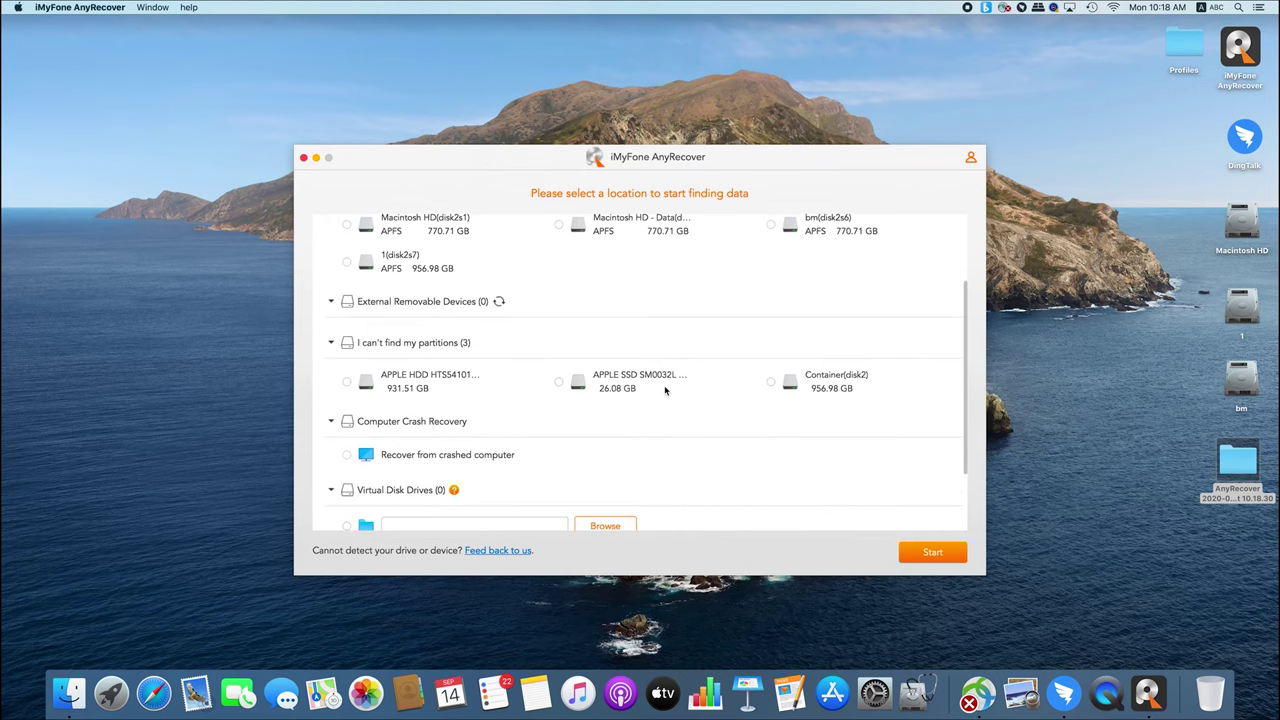
{"action": "scroll", "coordinate": [665, 390], "scroll_direction": "down", "scroll_amount": 2}
{"action": "scroll", "coordinate": [665, 390], "scroll_direction": "up", "scroll_amount": 5}
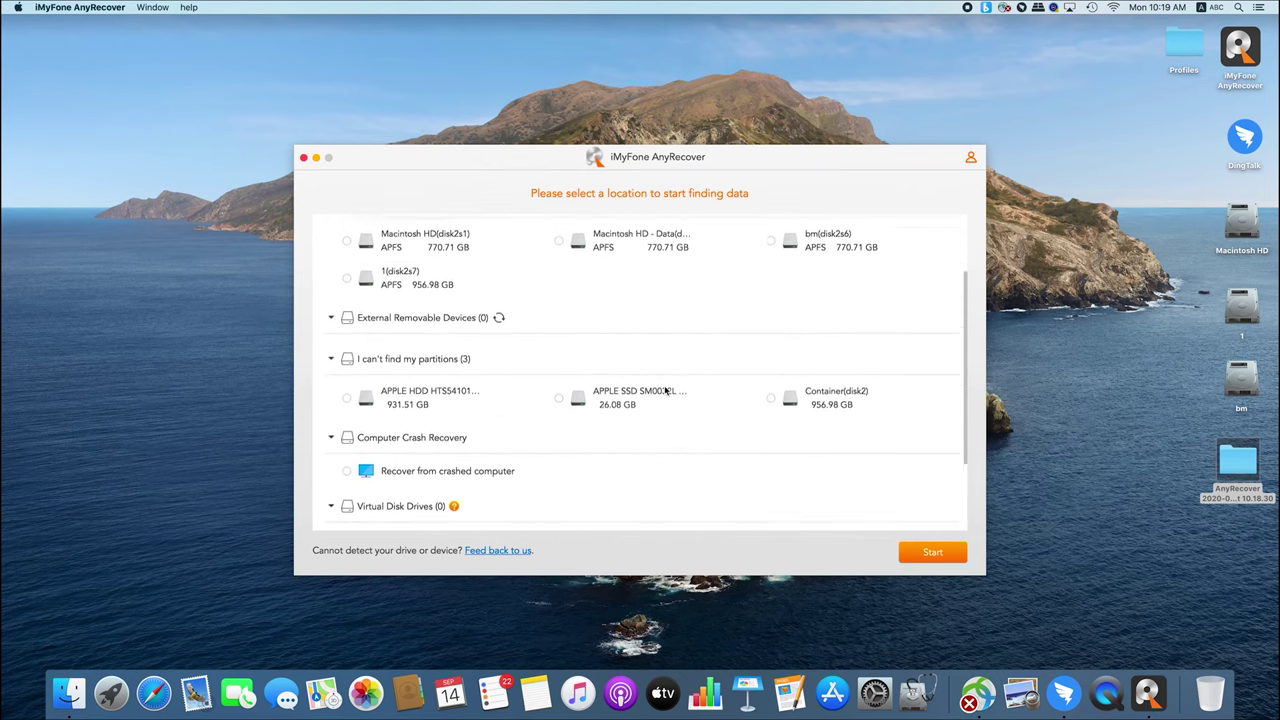
{"action": "scroll", "coordinate": [665, 390], "scroll_direction": "up", "scroll_amount": 1}
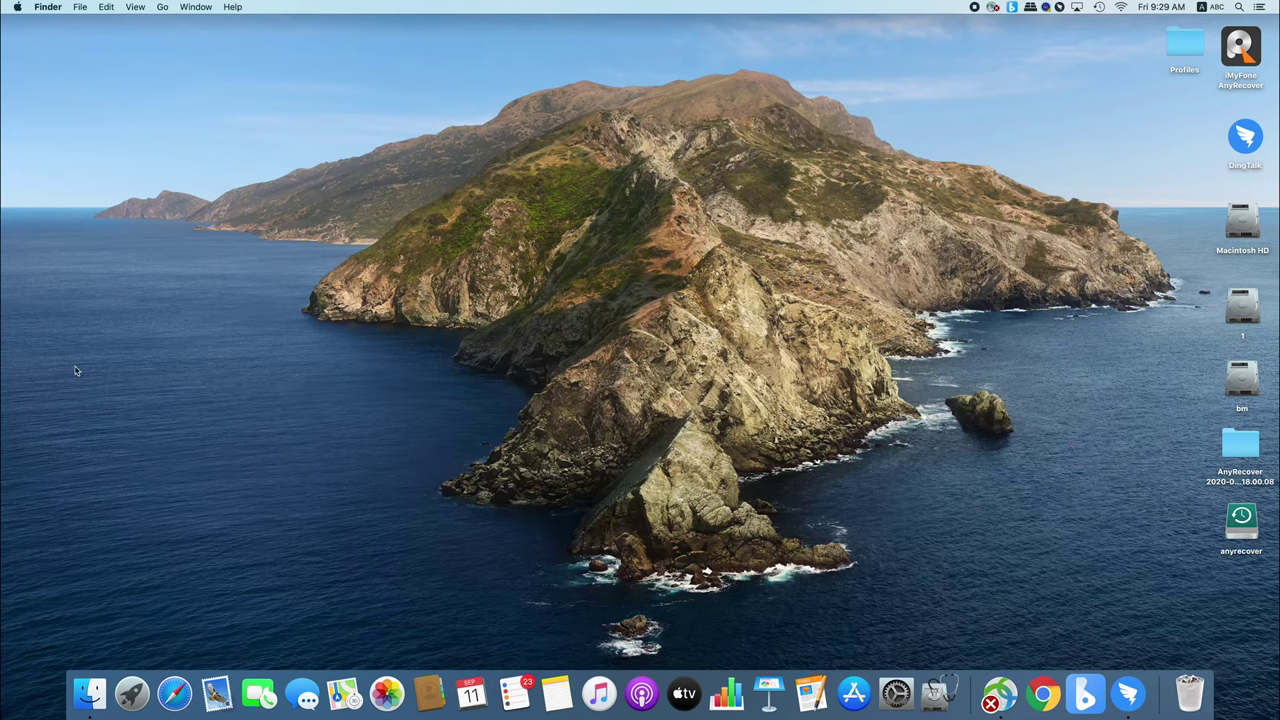
{"action": "left_click", "coordinate": [18, 8]}
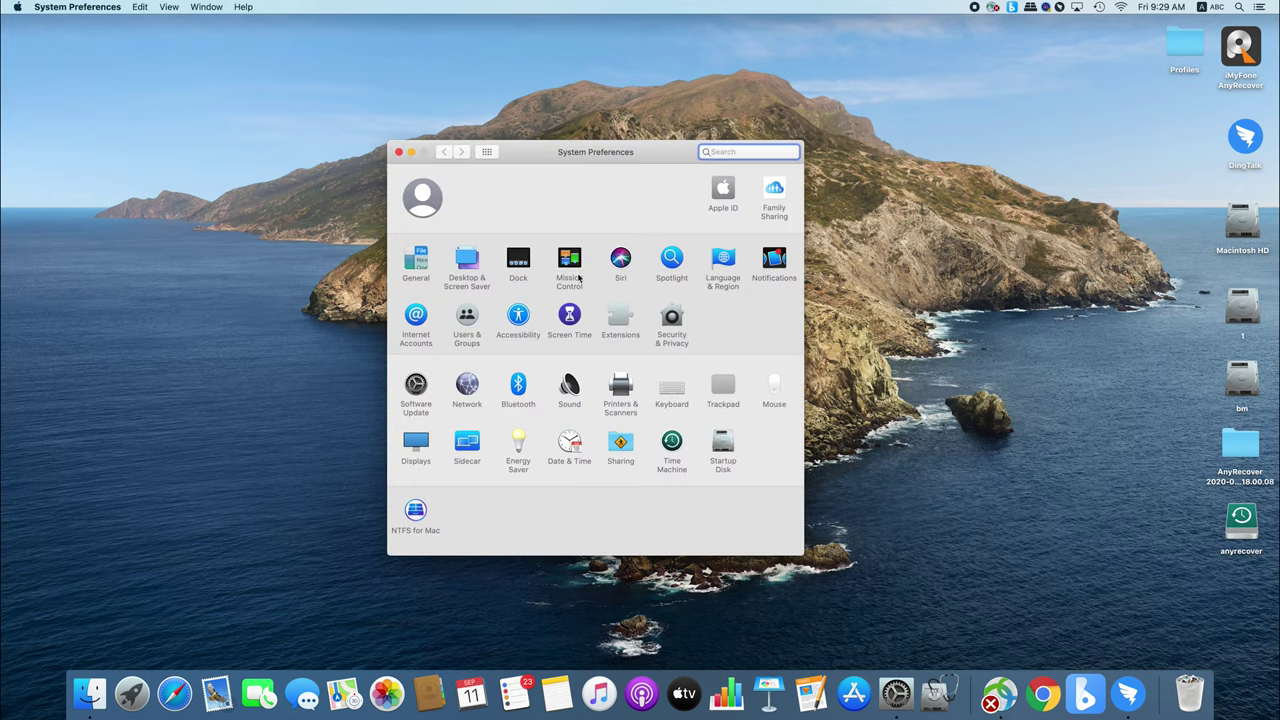
{"action": "left_click", "coordinate": [672, 455]}
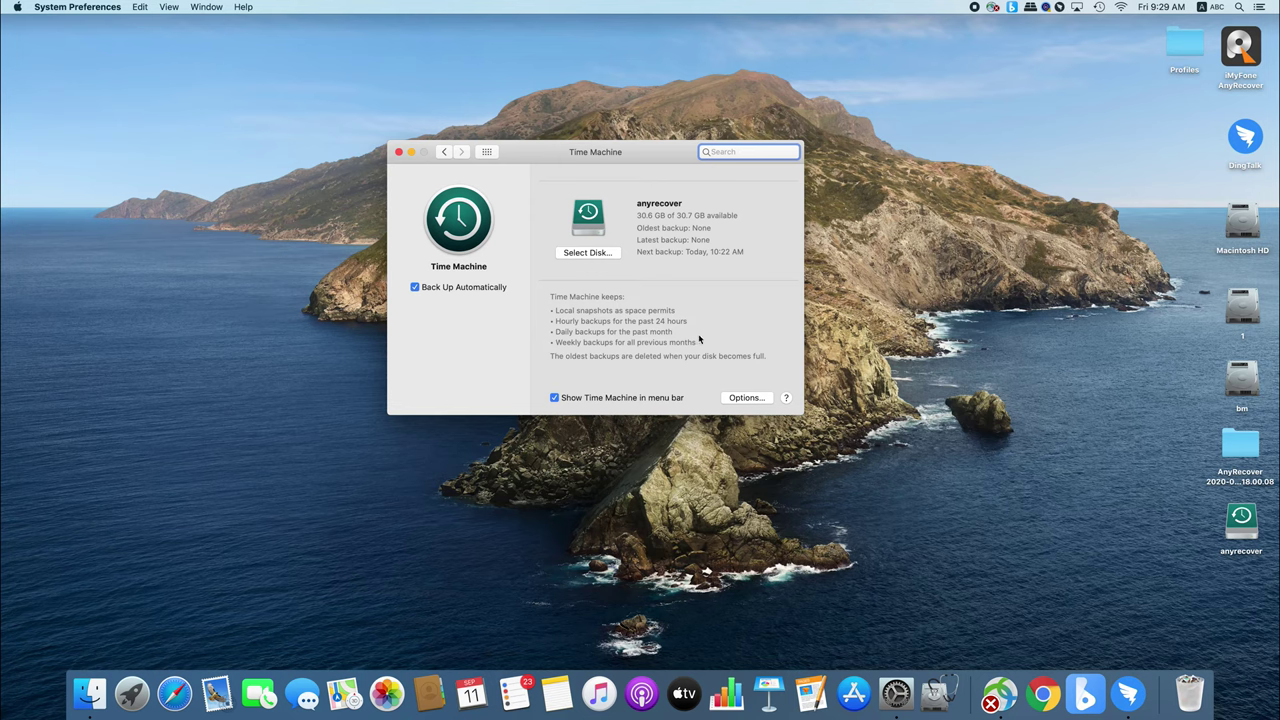
{"action": "key", "text": "super+q"}
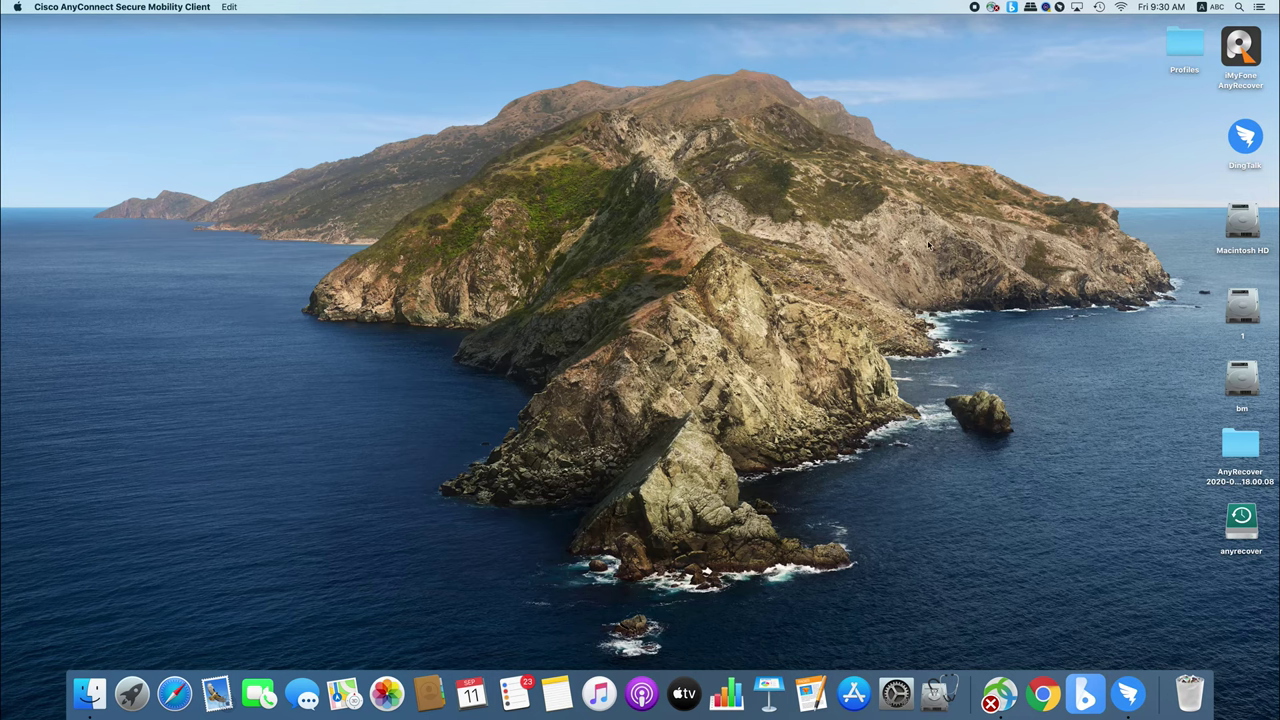
Step: Enter Time Machine and browse the Documents backup from Today at 9:22 AM
{"action": "left_click", "coordinate": [1099, 7]}
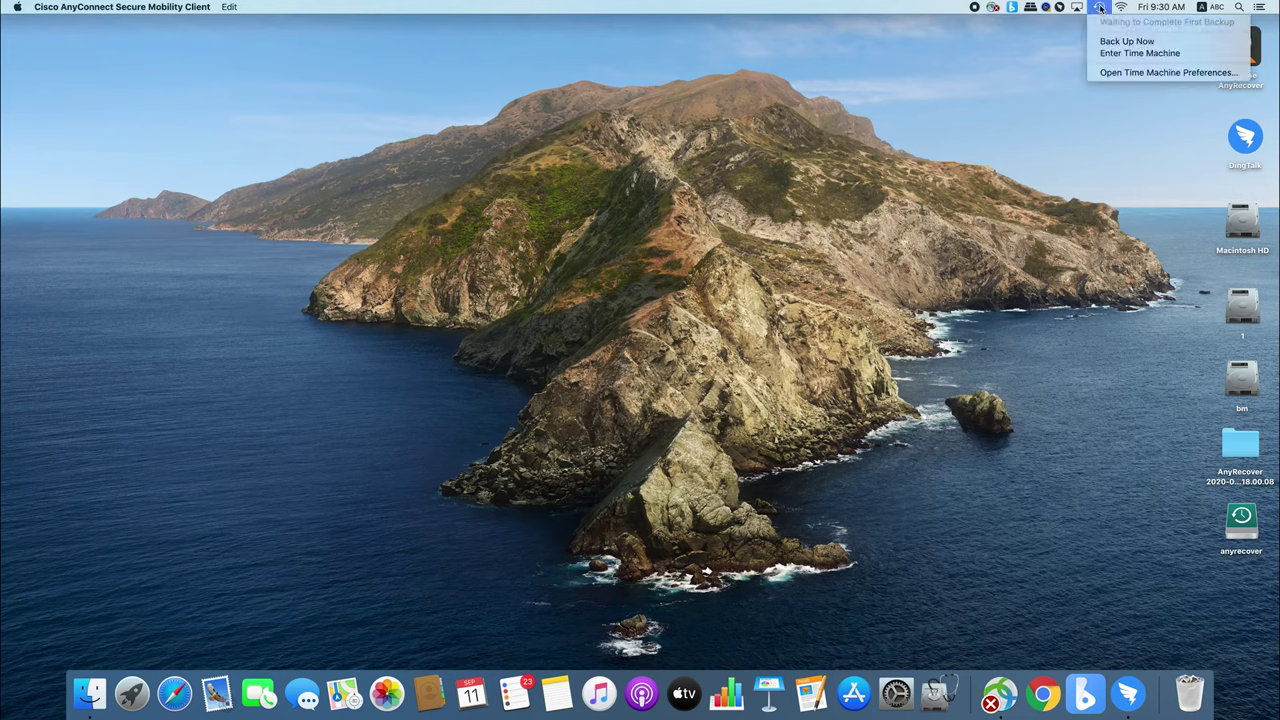
{"action": "left_click", "coordinate": [1103, 53]}
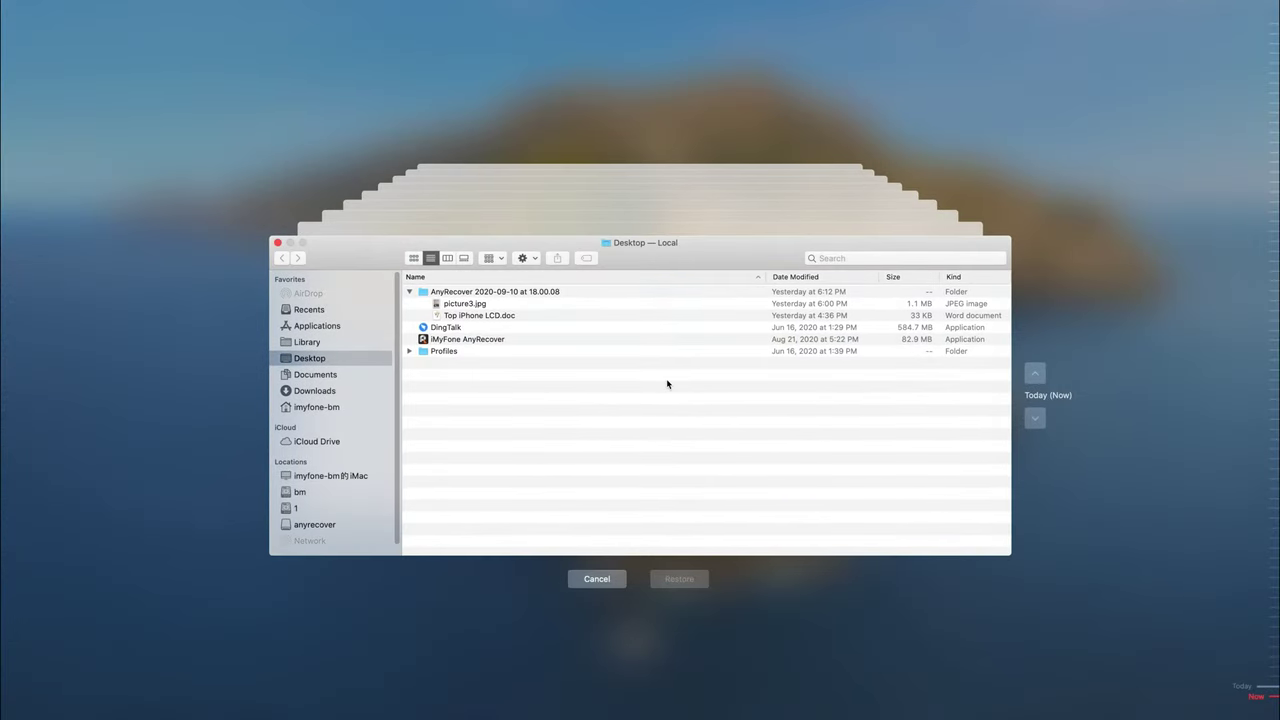
{"action": "left_click", "coordinate": [322, 375]}
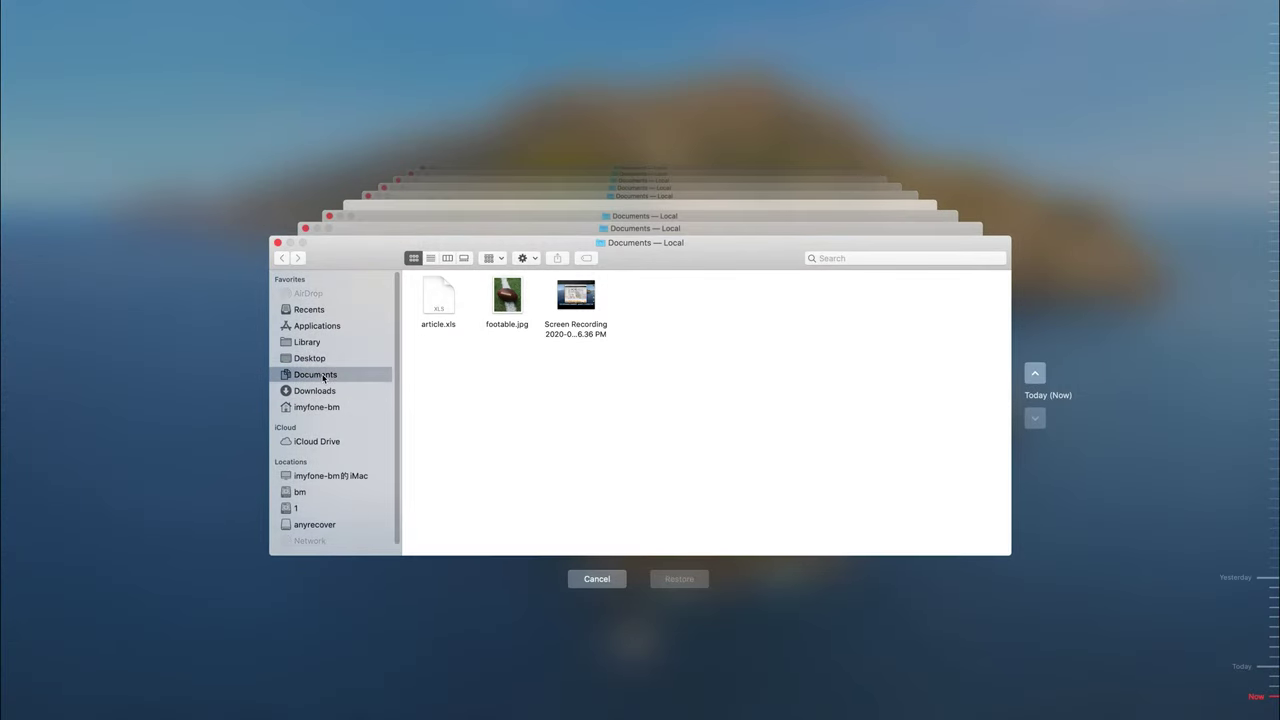
{"action": "left_click", "coordinate": [1038, 378]}
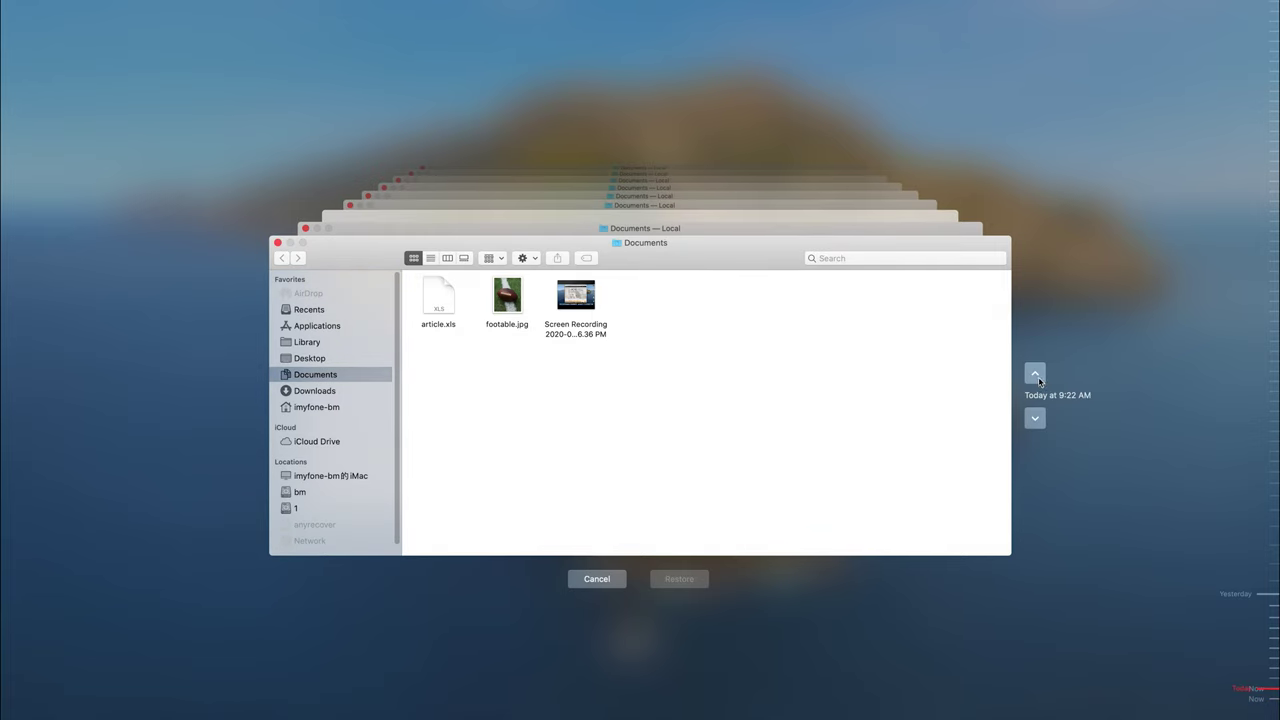
Step: Quick Look footable.jpg to check it, then select it and restore it
{"action": "left_click", "coordinate": [511, 310]}
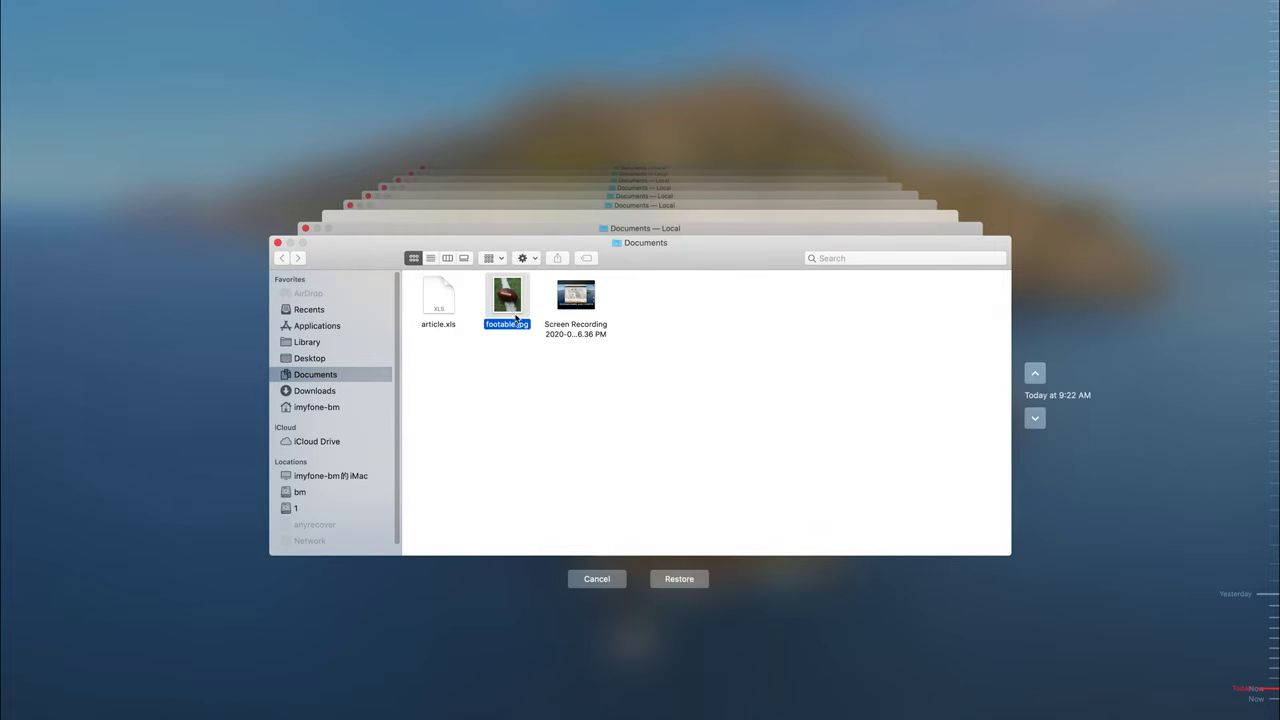
{"action": "key", "text": "space"}
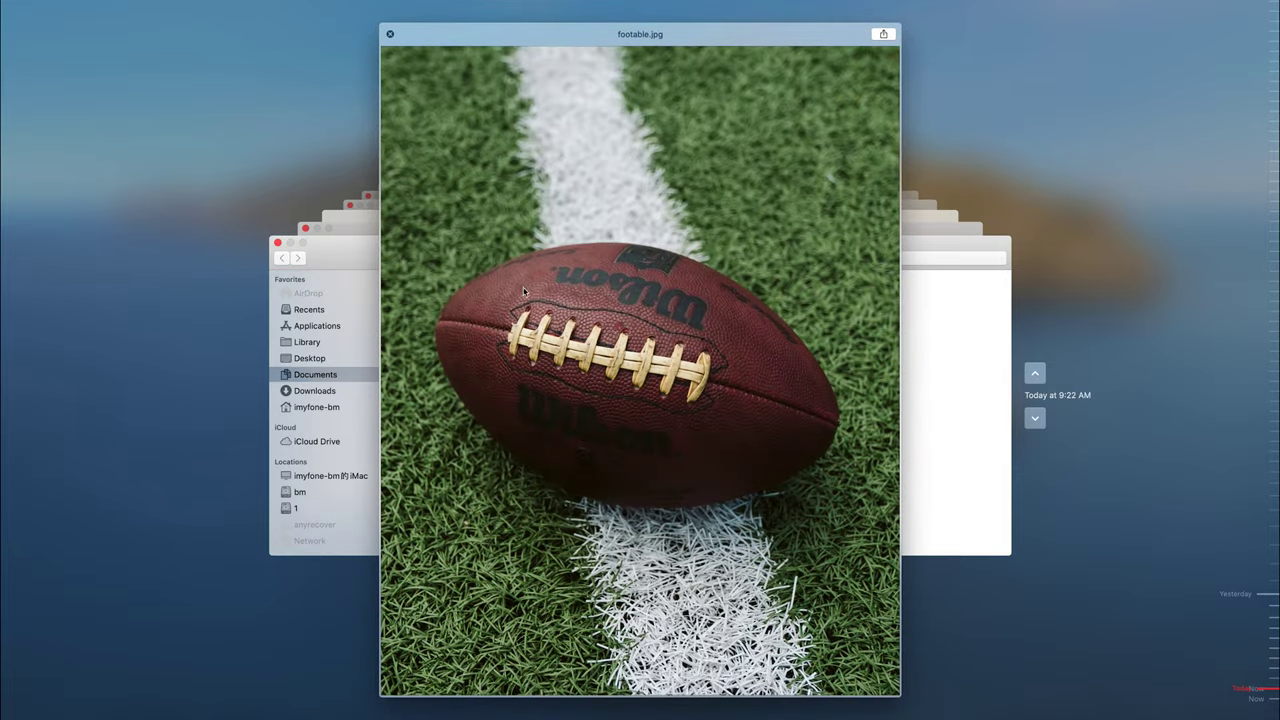
{"action": "left_click", "coordinate": [390, 34]}
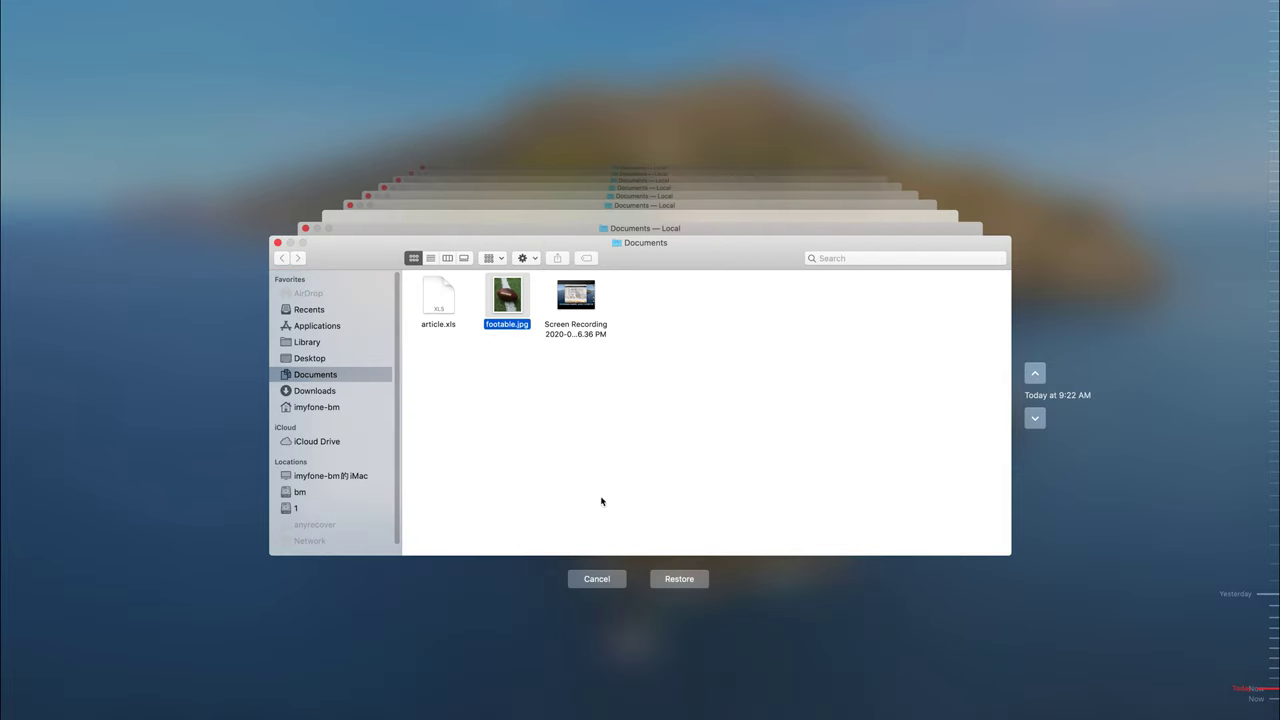
{"action": "left_click", "coordinate": [671, 503]}
{"action": "left_click", "coordinate": [522, 314]}
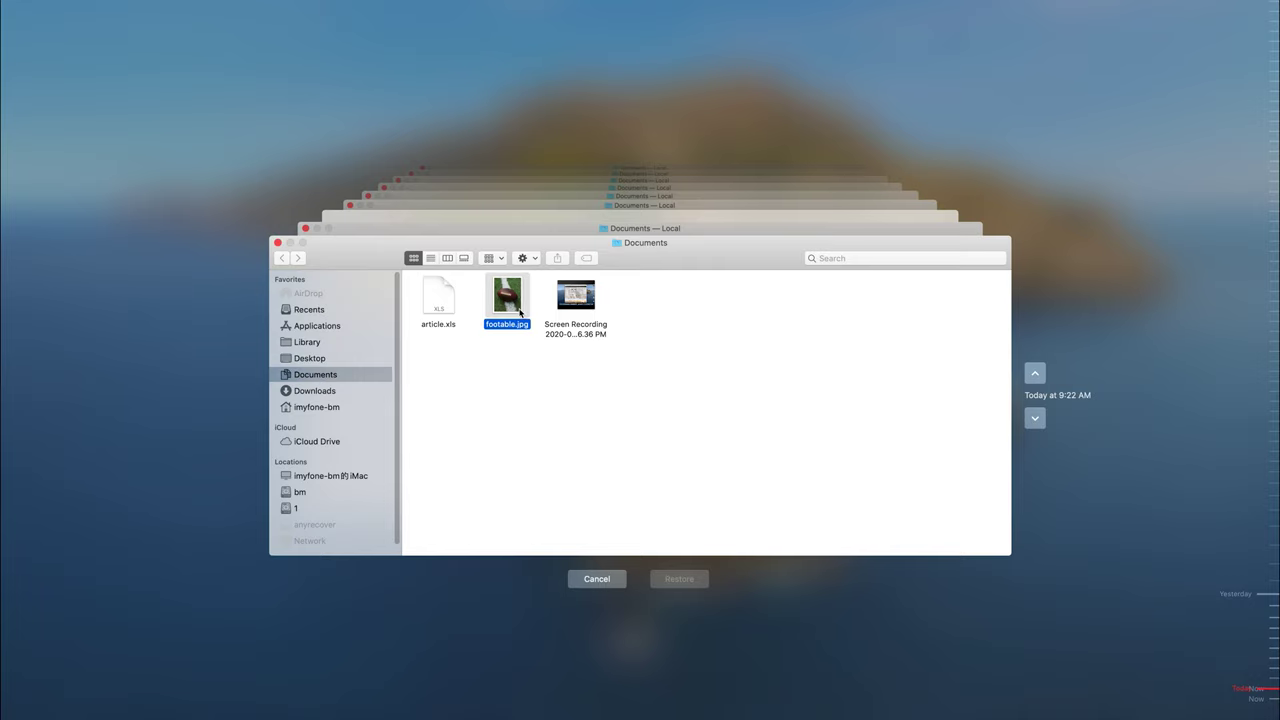
{"action": "left_click", "coordinate": [656, 579]}
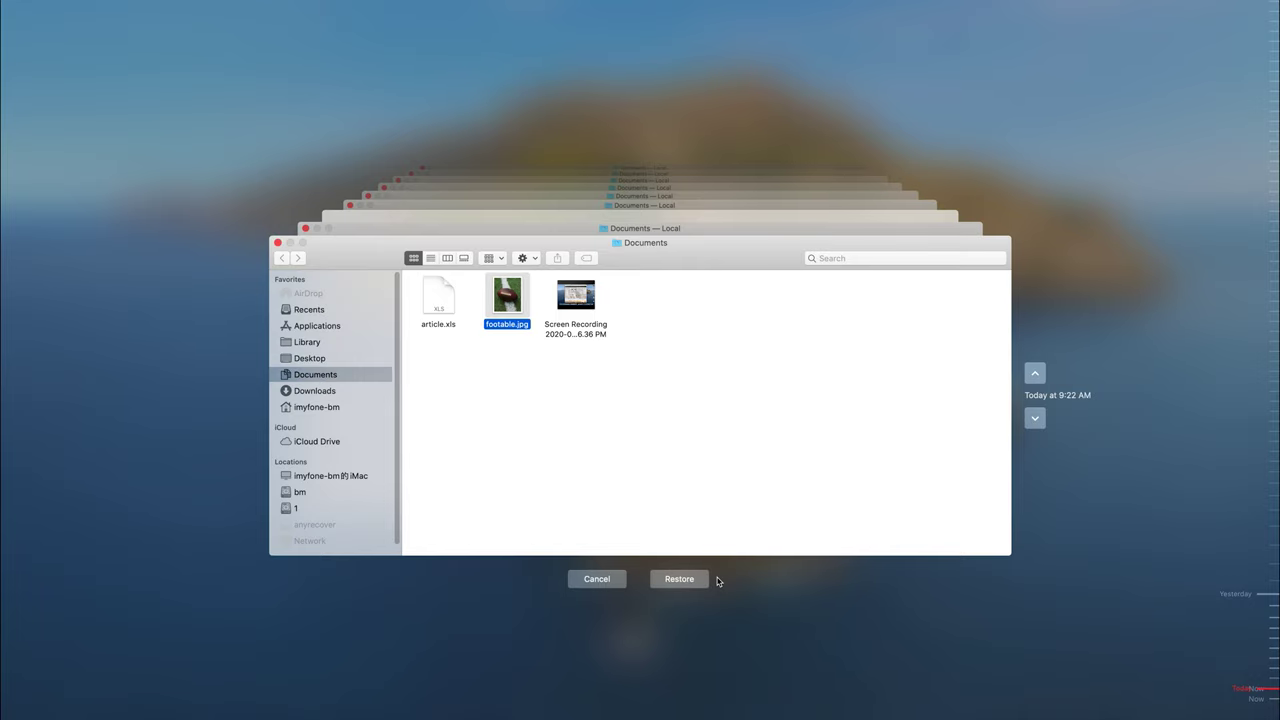